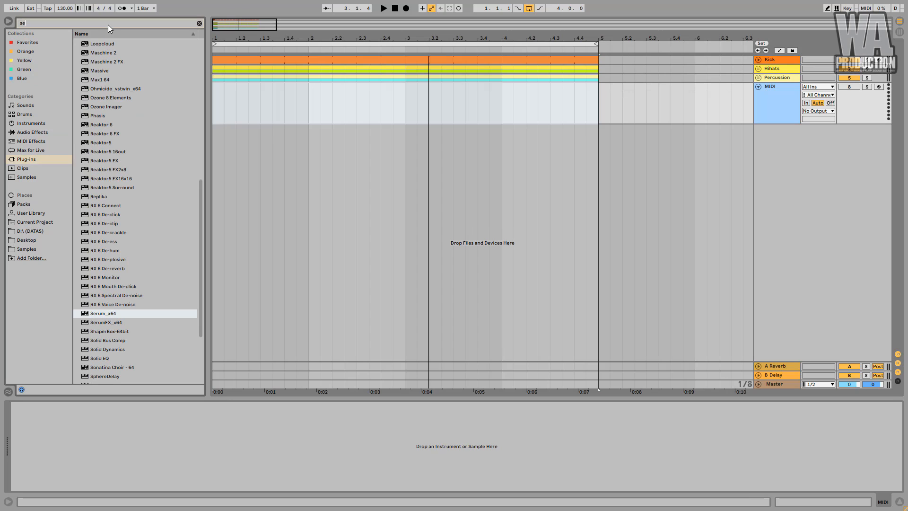
# Load Serum_x64 on the MIDI track and set oscillator A to the Analog wavetable DS Saw and Tri
pyautogui.moveTo(104, 42); pyautogui.dragTo(363, 102)
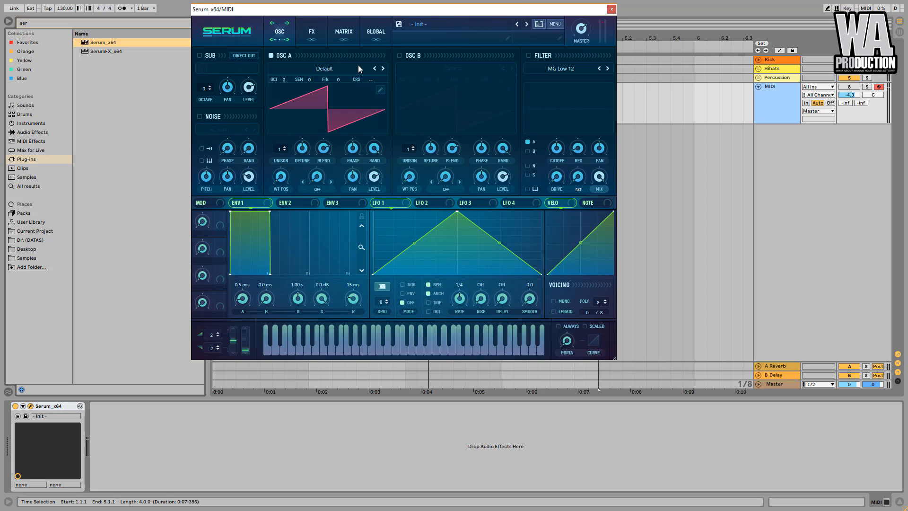
pyautogui.click(310, 71)
pyautogui.moveTo(314, 90)
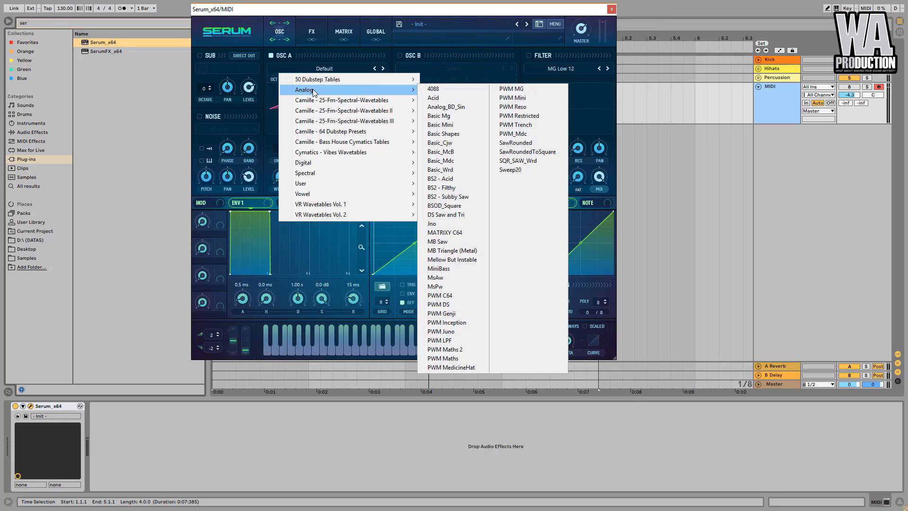
pyautogui.click(452, 216)
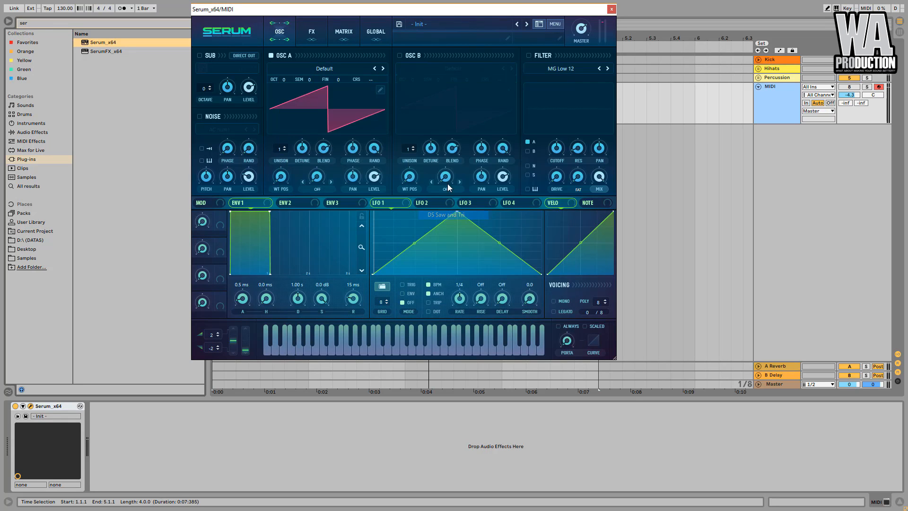
# Enable oscillator B with the Analog wavetable PWM LPF and display both oscillators' wavetables in 3D
pyautogui.click(400, 55)
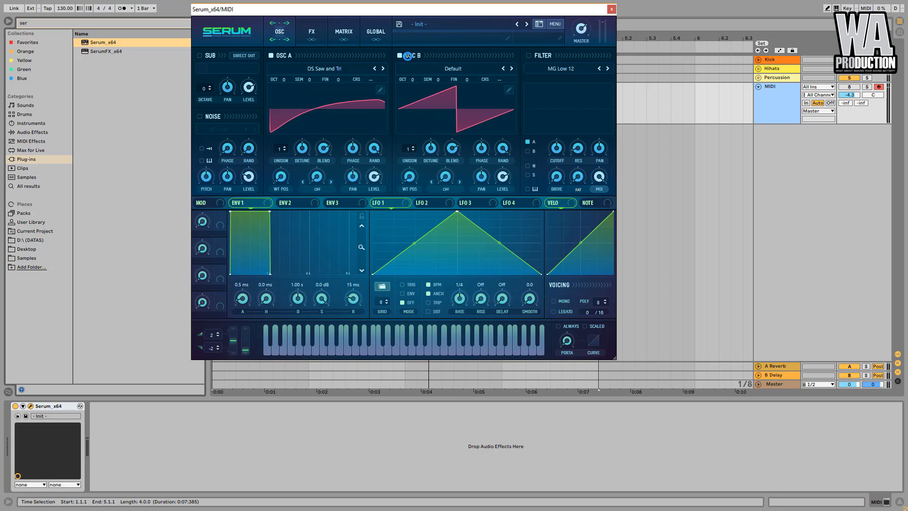
pyautogui.click(444, 70)
pyautogui.moveTo(439, 91)
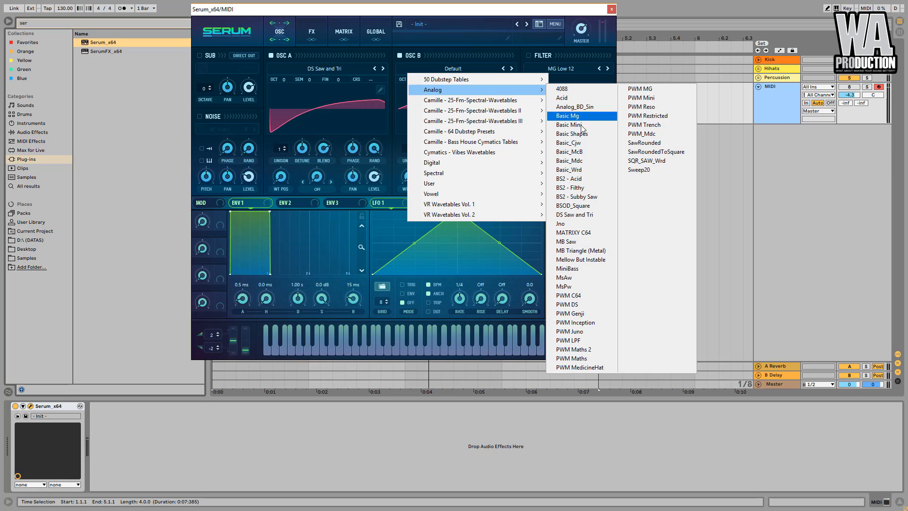
pyautogui.click(585, 341)
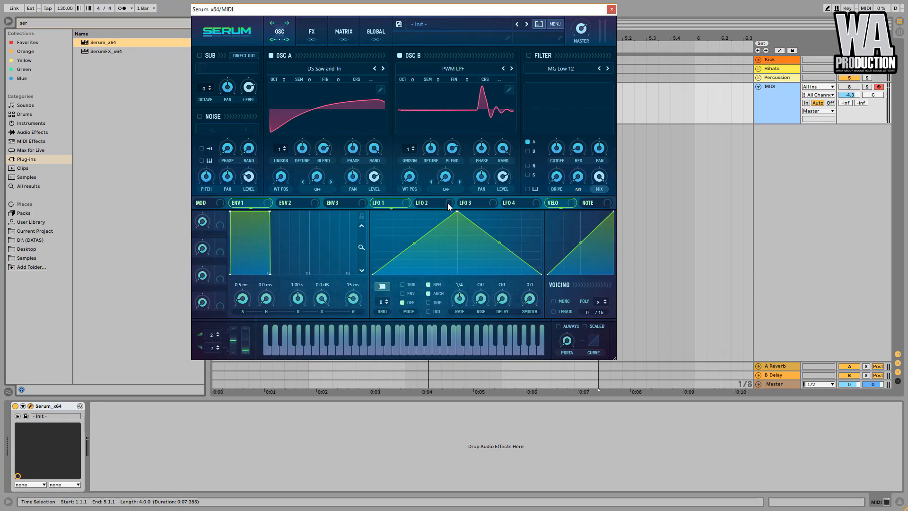
pyautogui.click(453, 108)
pyautogui.click(330, 113)
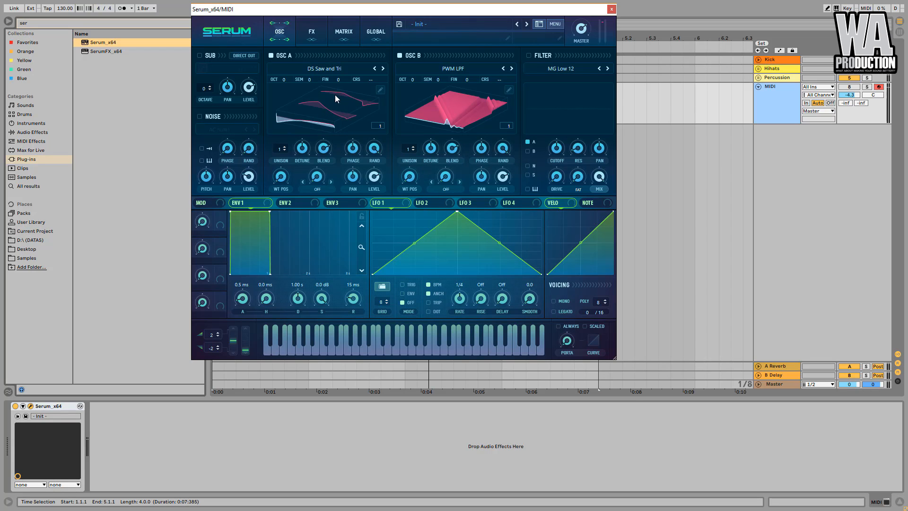
# Apply Morph - Spectral to oscillator A's wavetable and set its WT Pos to 88
pyautogui.click(380, 90)
pyautogui.click(380, 90)
pyautogui.click(314, 122)
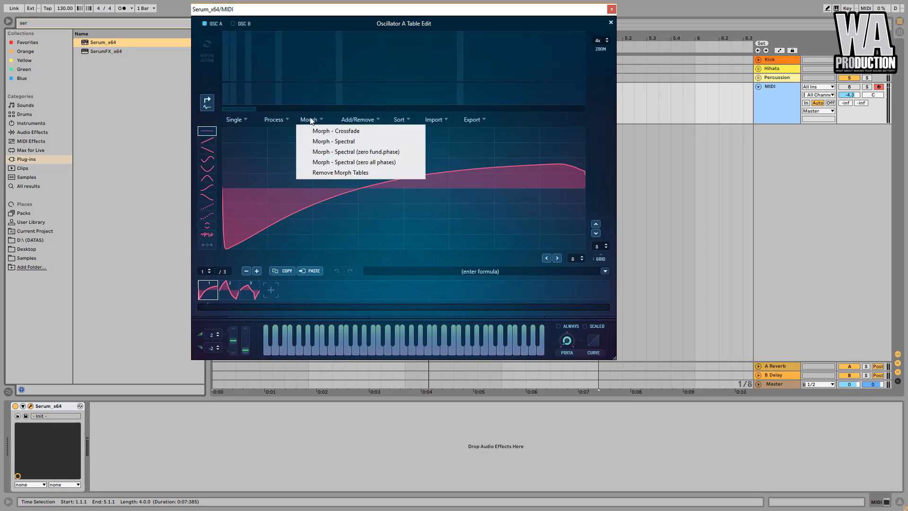
pyautogui.click(338, 142)
pyautogui.click(610, 23)
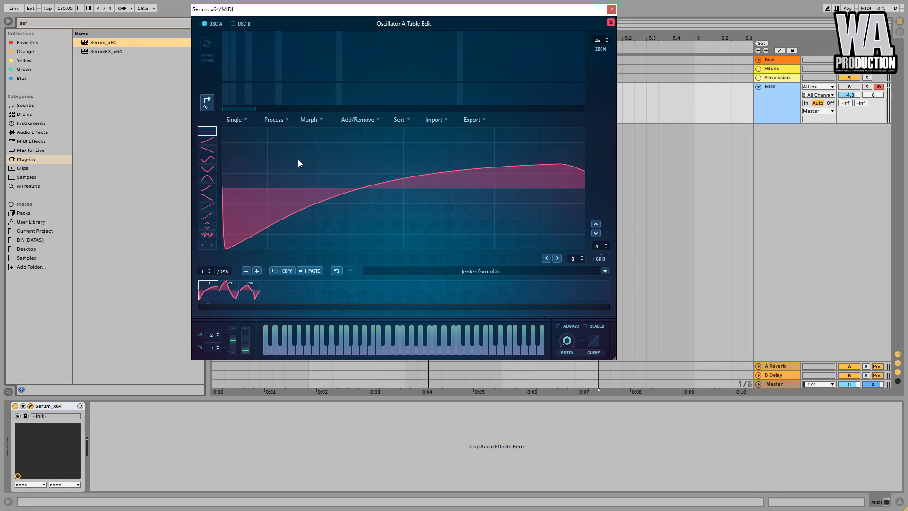
pyautogui.moveTo(280, 181)
pyautogui.mouseDown()
pyautogui.moveTo(301, 102)
pyautogui.moveTo(290, 196)
pyautogui.moveTo(303, 93)
pyautogui.moveTo(300, 194)
pyautogui.moveTo(284, 182)
pyautogui.moveTo(287, 173)
pyautogui.moveTo(277, 183)
pyautogui.mouseUp()
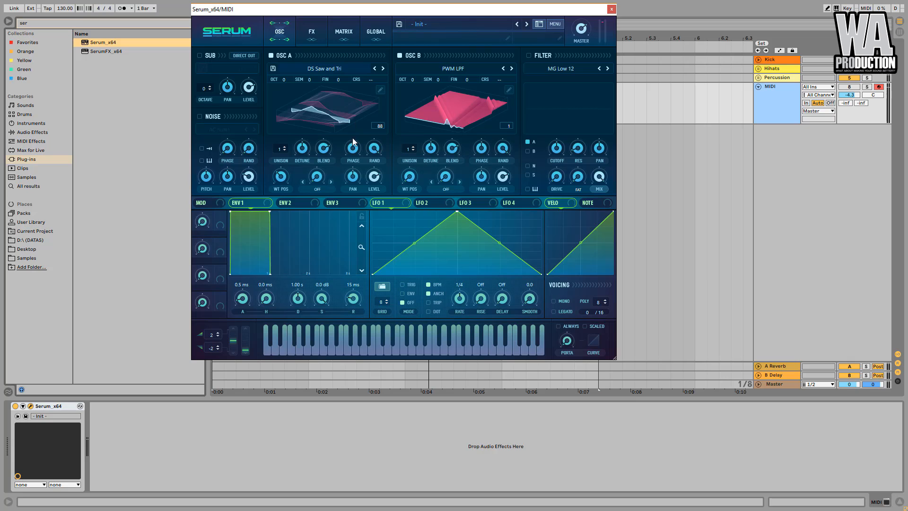
# Set oscillator A's warp to FM (from B) and oscillator B's to Sync (Window 1/2), adjusting B's warp amount against its 2D waveform
pyautogui.click(320, 189)
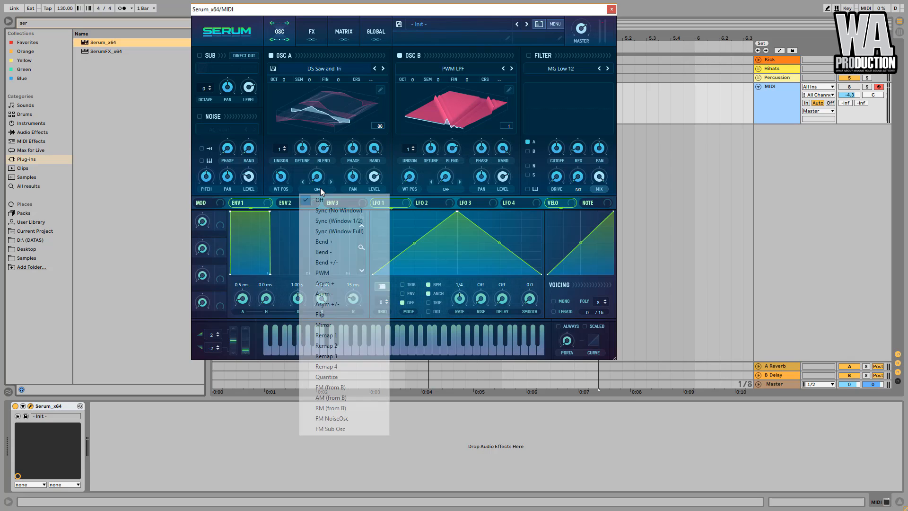
pyautogui.click(331, 387)
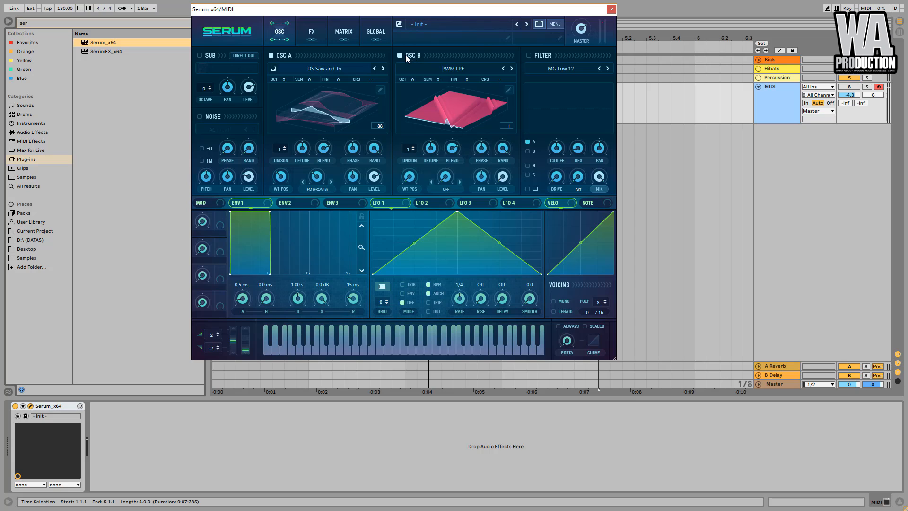
pyautogui.click(456, 190)
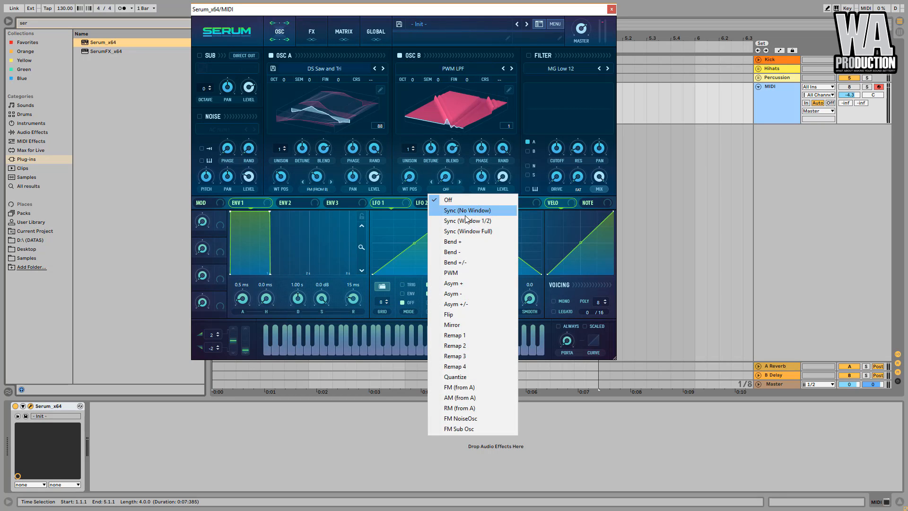
pyautogui.click(468, 221)
pyautogui.moveTo(454, 181)
pyautogui.mouseDown()
pyautogui.moveTo(458, 152)
pyautogui.moveTo(446, 166)
pyautogui.moveTo(452, 181)
pyautogui.mouseUp()
pyautogui.click(451, 97)
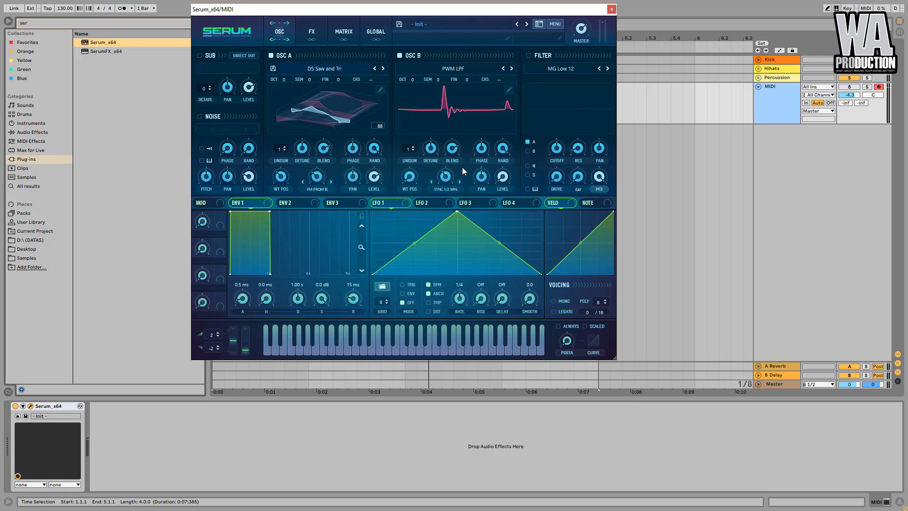
# Activate the MIDI track and shape LFO 1 in Trig mode with an early peak and a concave decay
pyautogui.click(858, 86)
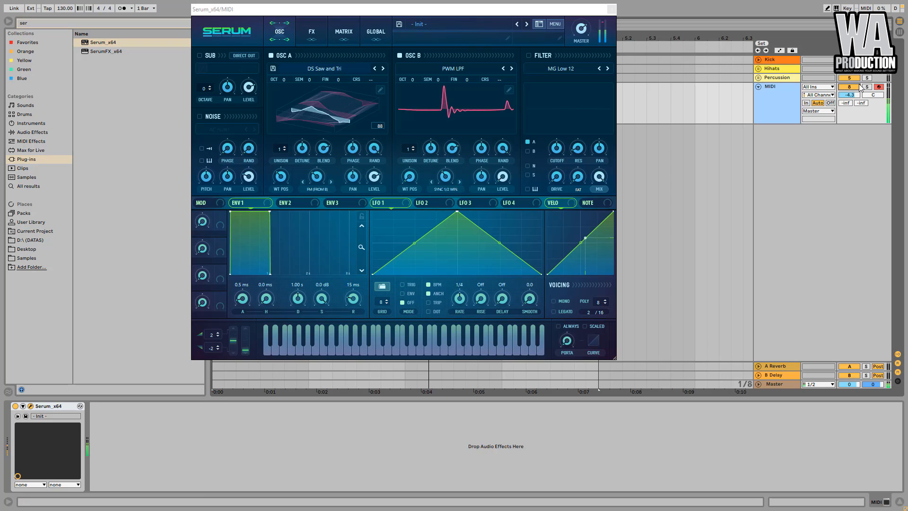
pyautogui.click(584, 28)
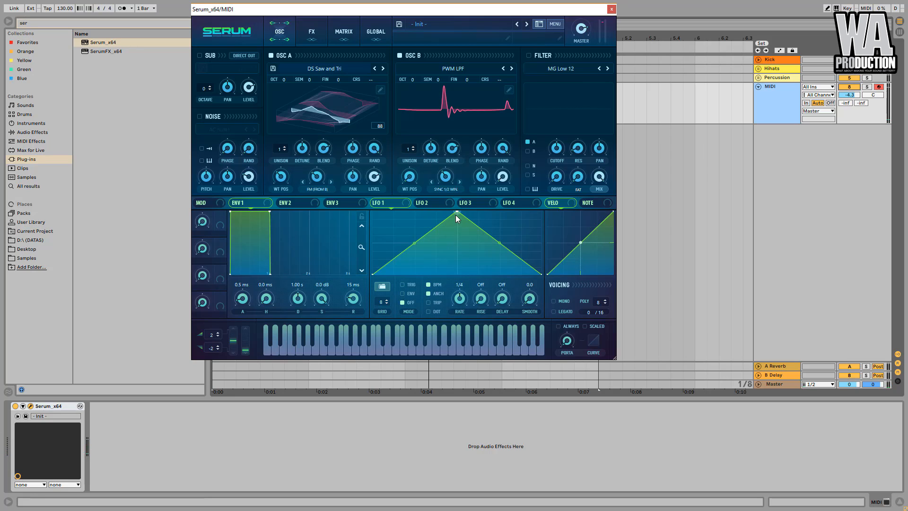
pyautogui.moveTo(457, 212); pyautogui.dragTo(383, 203)
pyautogui.moveTo(377, 245); pyautogui.dragTo(377, 251)
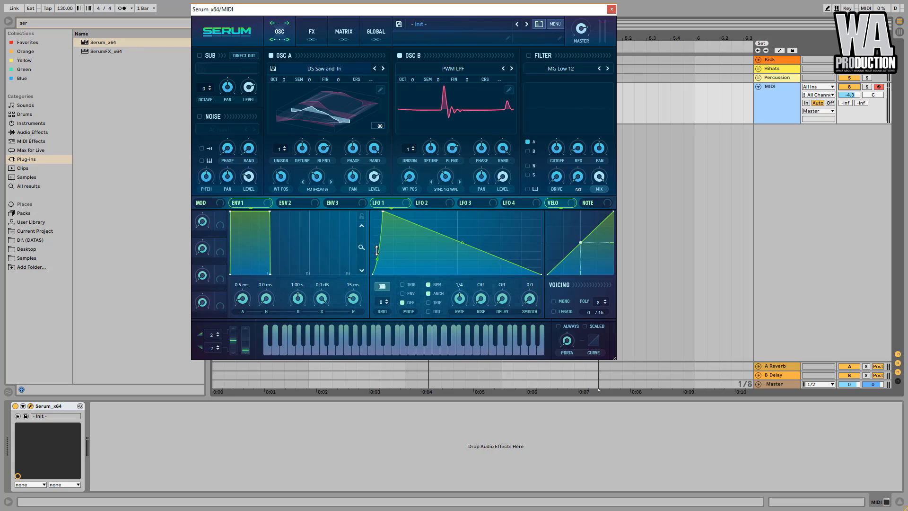
pyautogui.moveTo(462, 243); pyautogui.dragTo(461, 253)
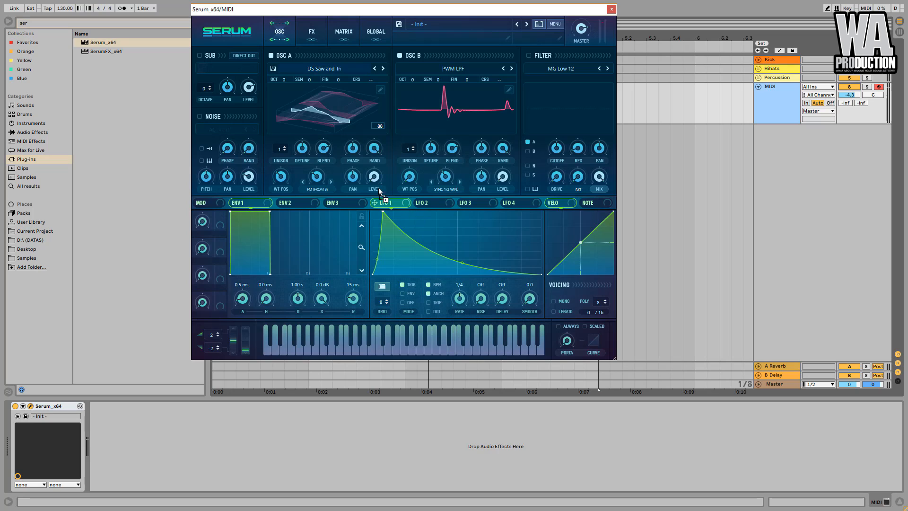
# Assign LFO 1 to oscillator A's Level and WT Pos, and set WT Pos to 84
pyautogui.moveTo(378, 188); pyautogui.dragTo(374, 180)
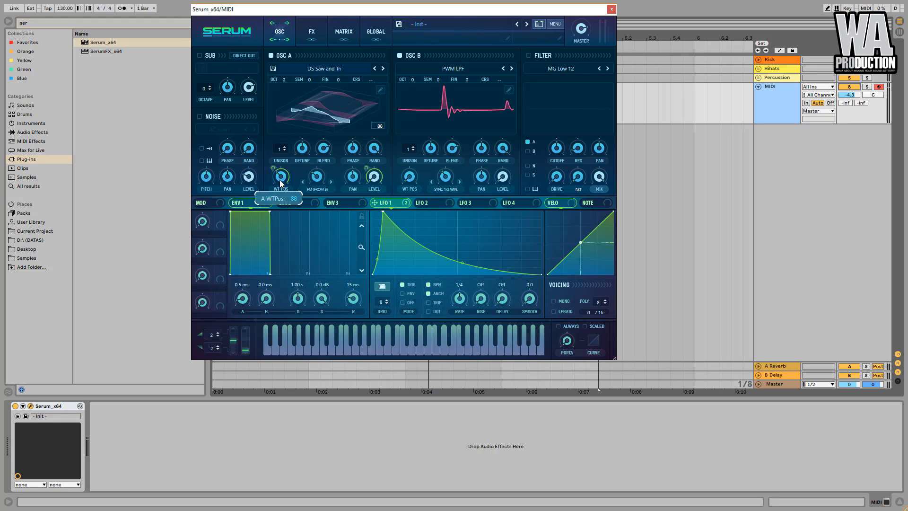
pyautogui.moveTo(279, 179); pyautogui.dragTo(281, 182)
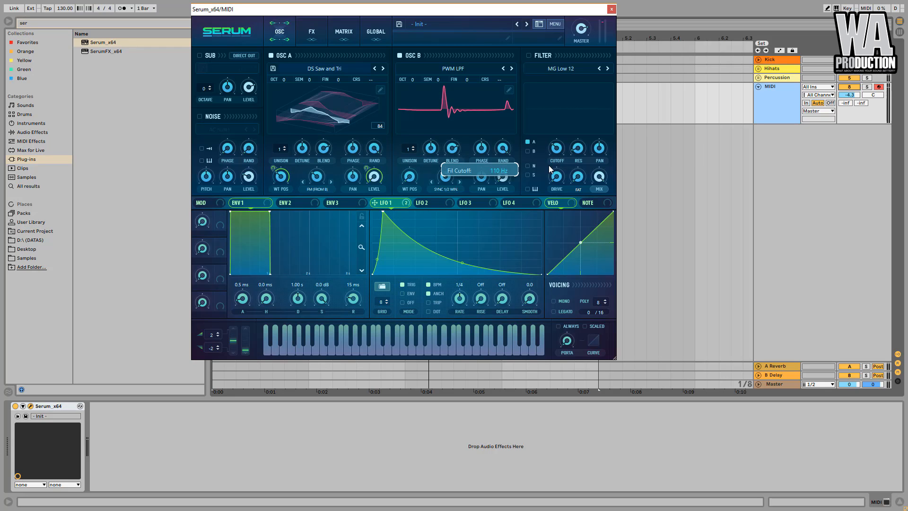
# Enable the MG Low 12 filter with about 59% resonance and a lowered cutoff, and modulate the cutoff with LFO 1
pyautogui.click(529, 56)
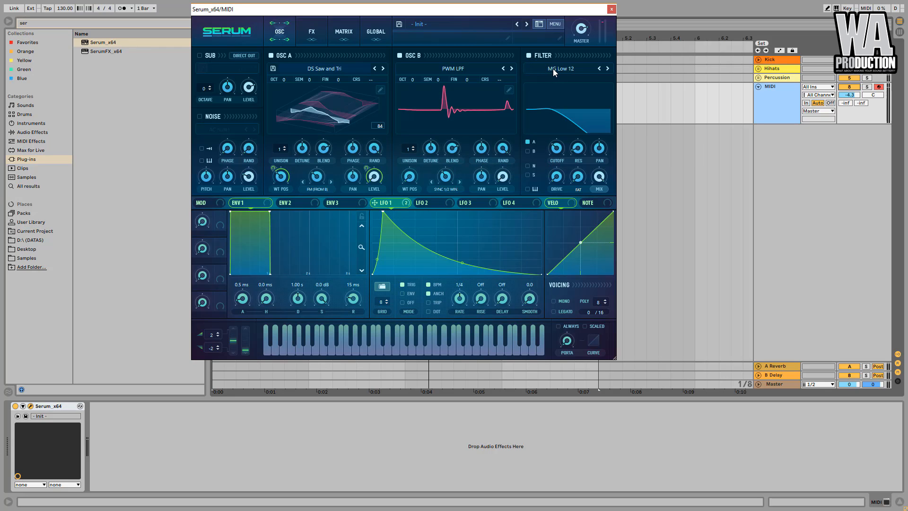
pyautogui.moveTo(579, 151); pyautogui.dragTo(592, 109)
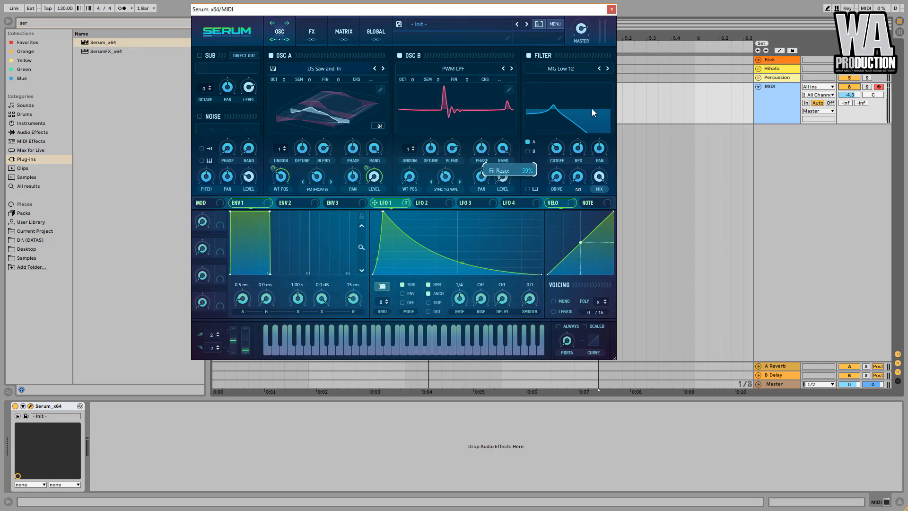
pyautogui.moveTo(558, 151); pyautogui.dragTo(558, 159)
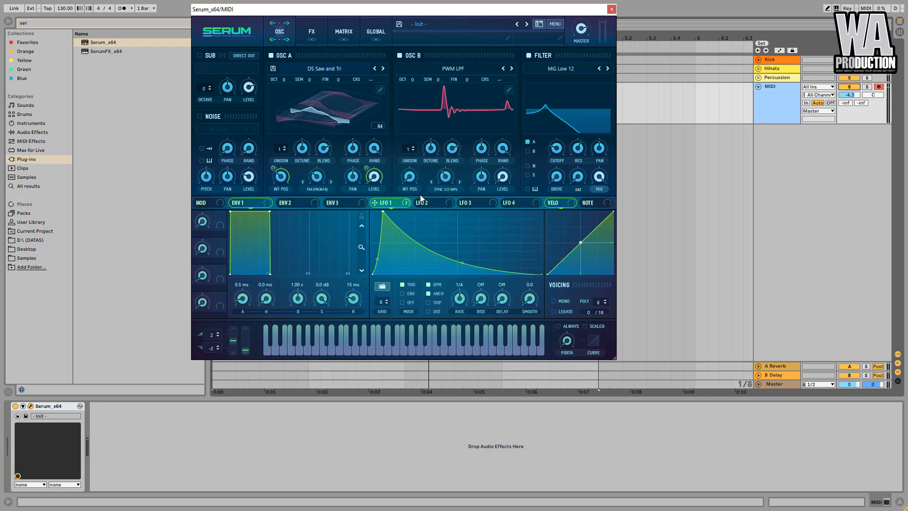
pyautogui.moveTo(405, 206)
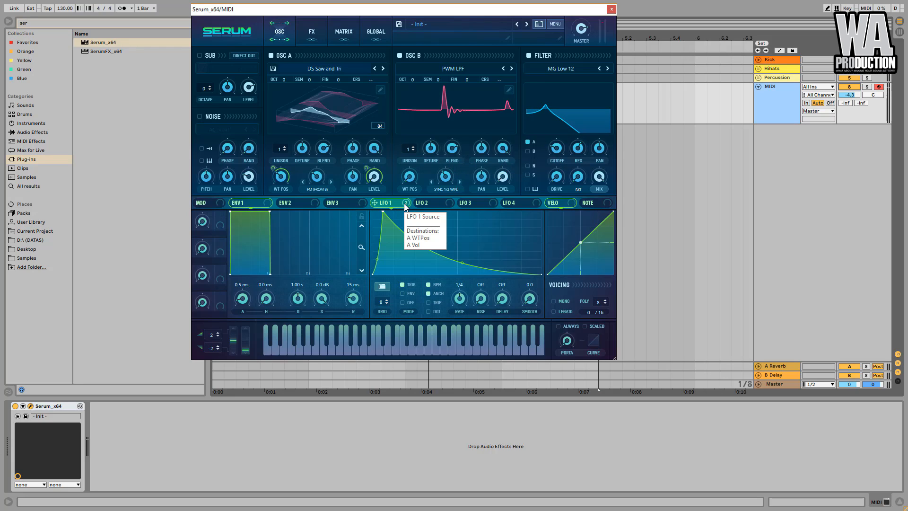
pyautogui.moveTo(405, 207); pyautogui.dragTo(549, 146)
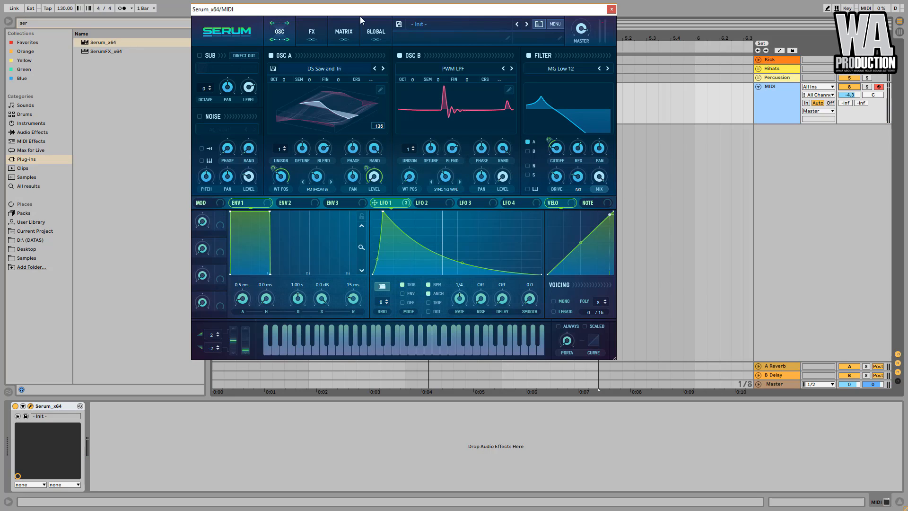
# Add a multiband Compressor at the start of Serum's effects chain and raise its gain to about 7.9 dB
pyautogui.click(312, 26)
pyautogui.moveTo(206, 144); pyautogui.dragTo(245, 52)
pyautogui.moveTo(456, 67); pyautogui.dragTo(454, 50)
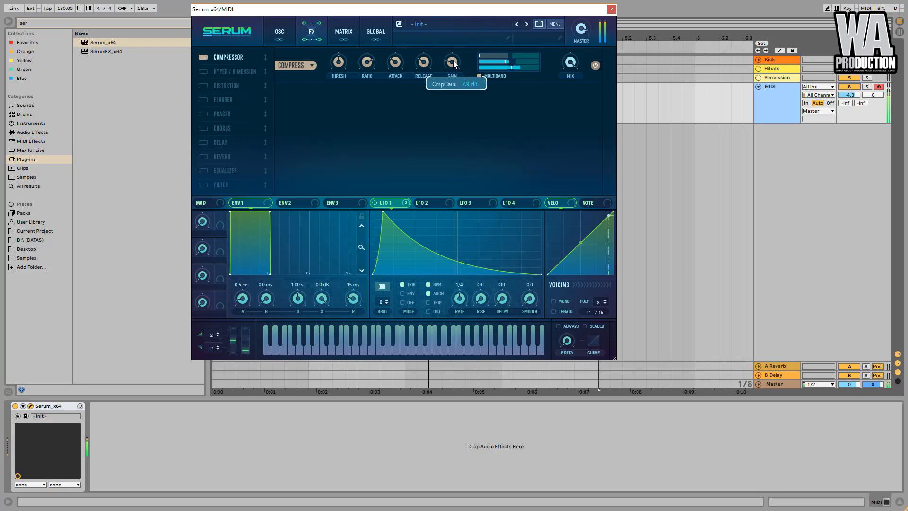
# Add a Tube Distortion ahead of the Compressor and set its filter to Post
pyautogui.click(209, 84)
pyautogui.moveTo(224, 84); pyautogui.dragTo(238, 49)
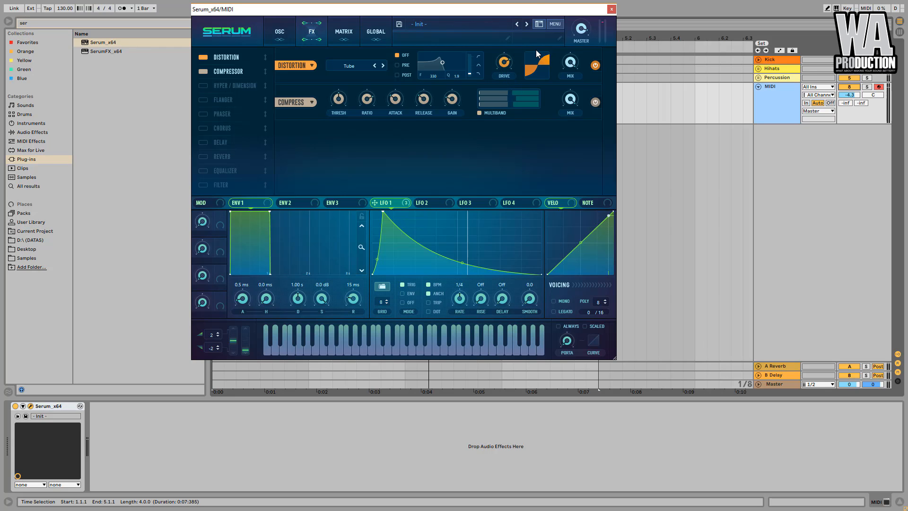
pyautogui.click(403, 74)
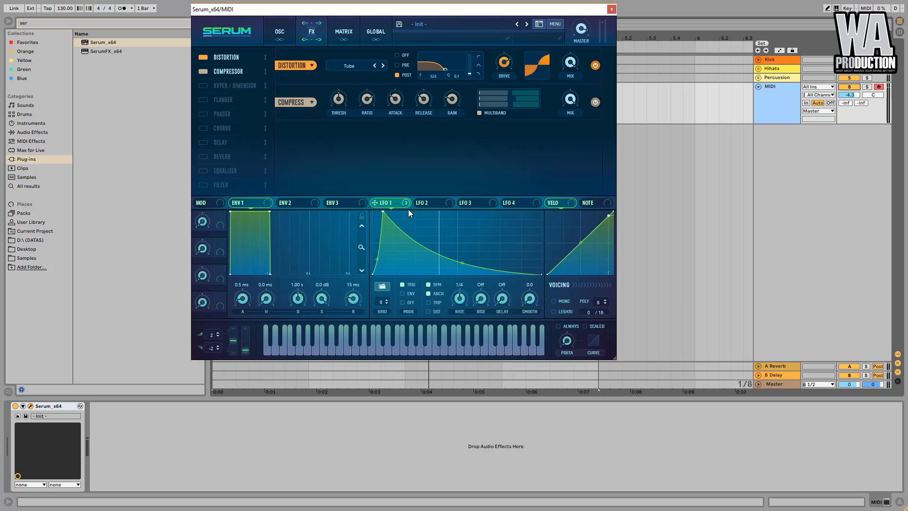
# Modulate the Distortion filter's frequency with LFO 1 and lower its base frequency to 165
pyautogui.moveTo(406, 205); pyautogui.dragTo(434, 76)
pyautogui.moveTo(433, 76); pyautogui.dragTo(457, 24)
pyautogui.moveTo(442, 76); pyautogui.dragTo(457, 39)
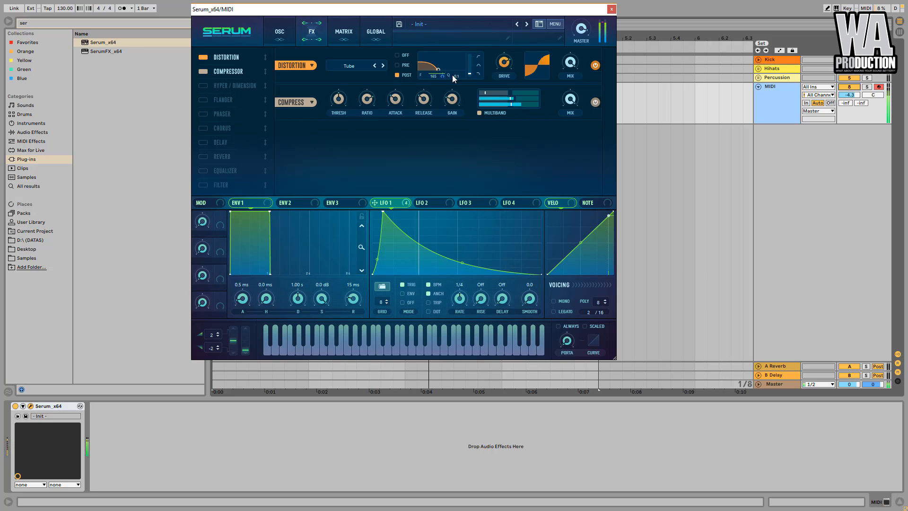
pyautogui.moveTo(442, 76); pyautogui.dragTo(439, 108)
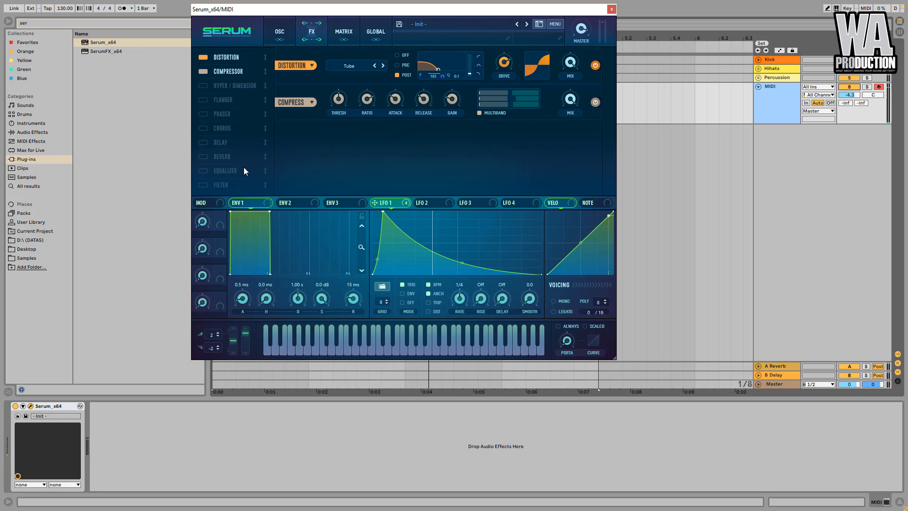
# Add a Phaser with a reduced mix and place it between the Distortion and the Compressor
pyautogui.click(203, 114)
pyautogui.moveTo(219, 110); pyautogui.dragTo(225, 81)
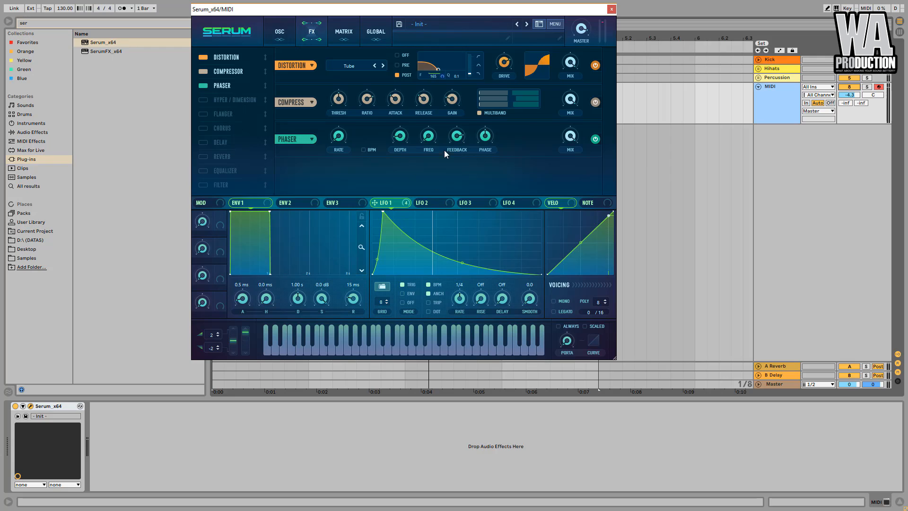
pyautogui.moveTo(458, 142)
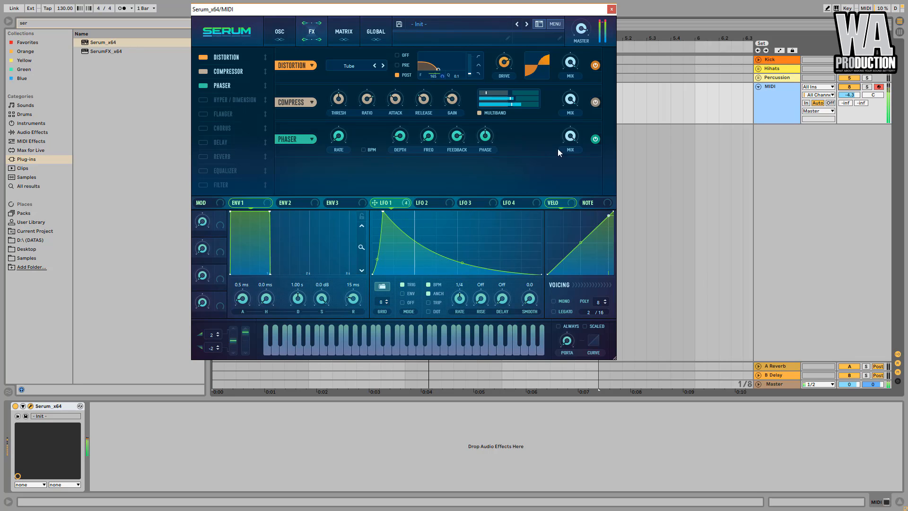
pyautogui.moveTo(572, 149)
pyautogui.moveTo(572, 149); pyautogui.dragTo(571, 165)
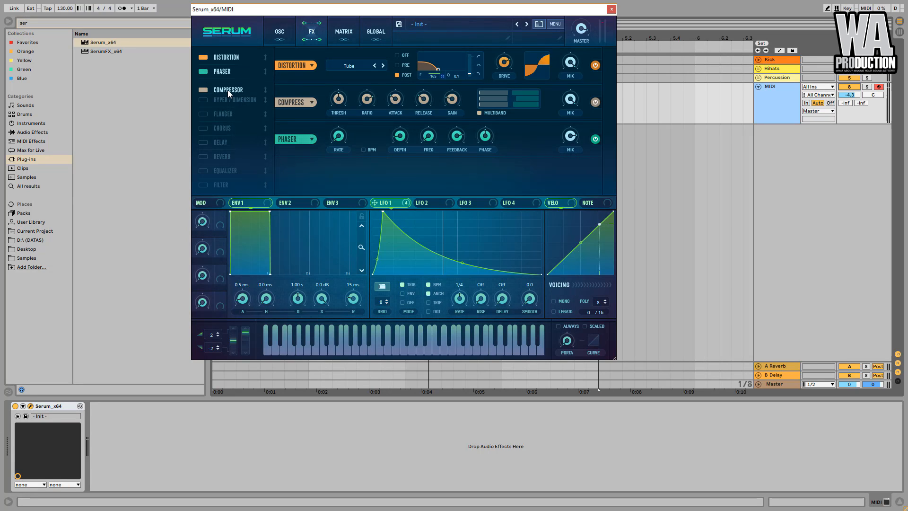
pyautogui.moveTo(228, 90); pyautogui.dragTo(226, 90)
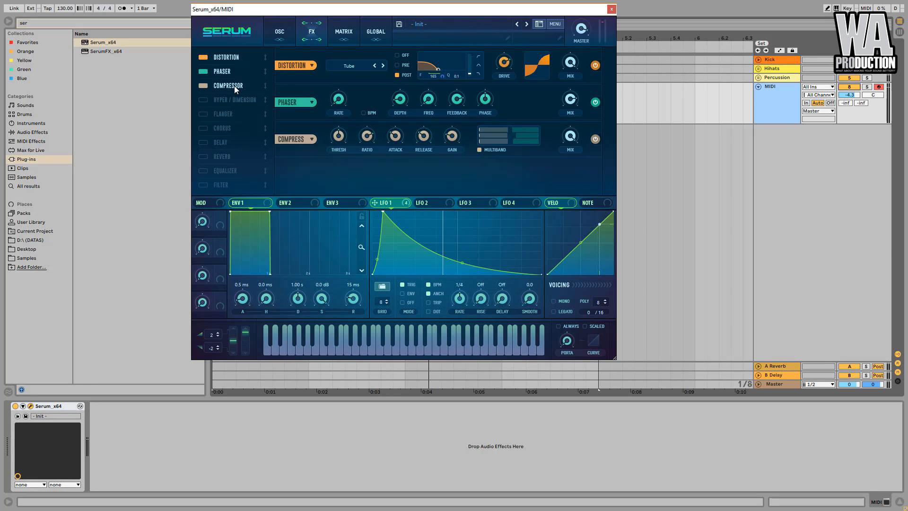
# Add an Equalizer after the Compressor, switch its low band to a peak, cut its gain to about -16.4 dB and adjust its frequency
pyautogui.click(205, 171)
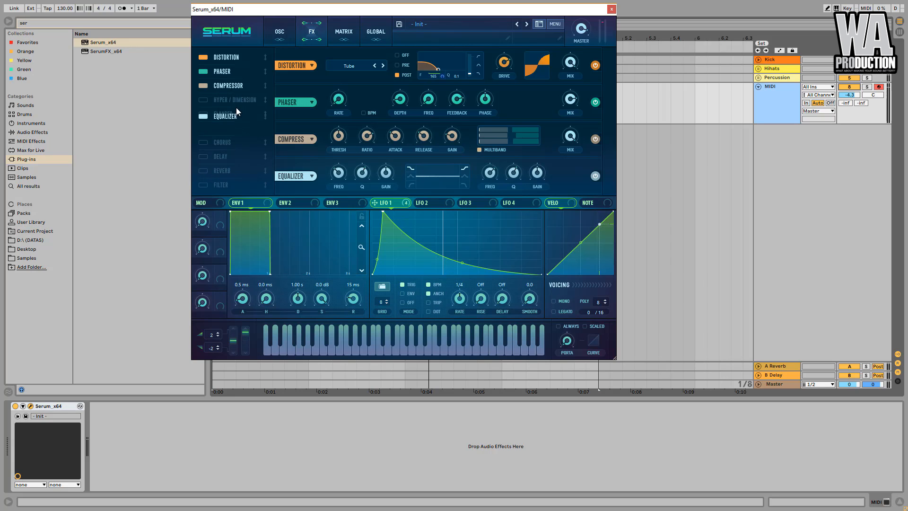
pyautogui.click(410, 175)
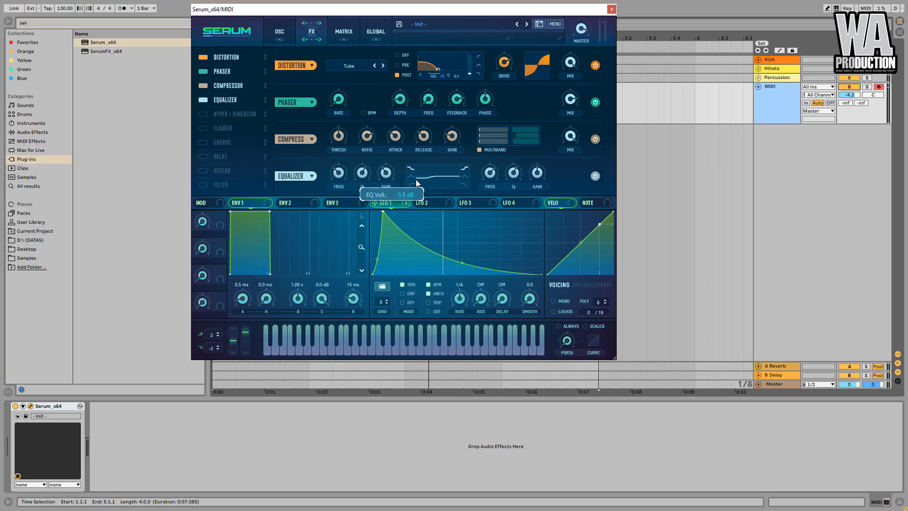
pyautogui.moveTo(388, 182); pyautogui.dragTo(387, 193)
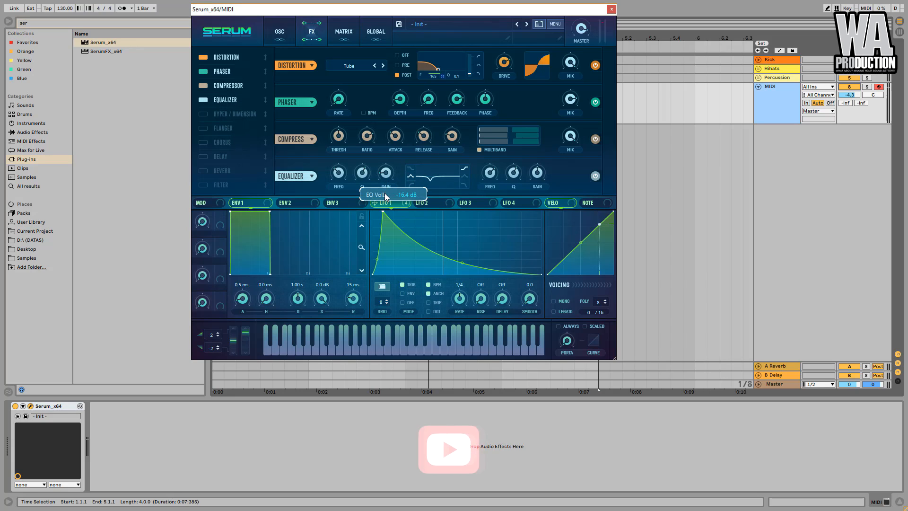
pyautogui.moveTo(335, 178); pyautogui.dragTo(339, 173)
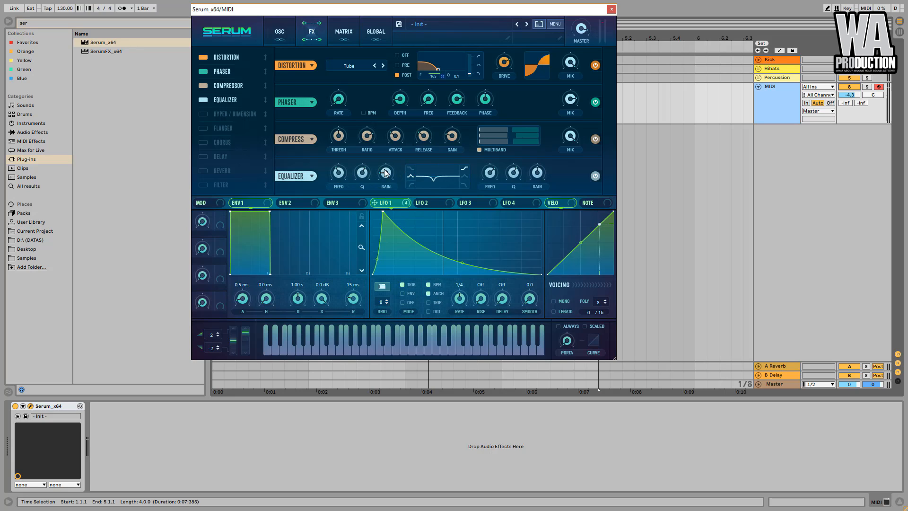
# Switch the Equalizer's high band to a peak, cut its gain to about -10.7 dB and fine-tune the low band's gain
pyautogui.click(465, 176)
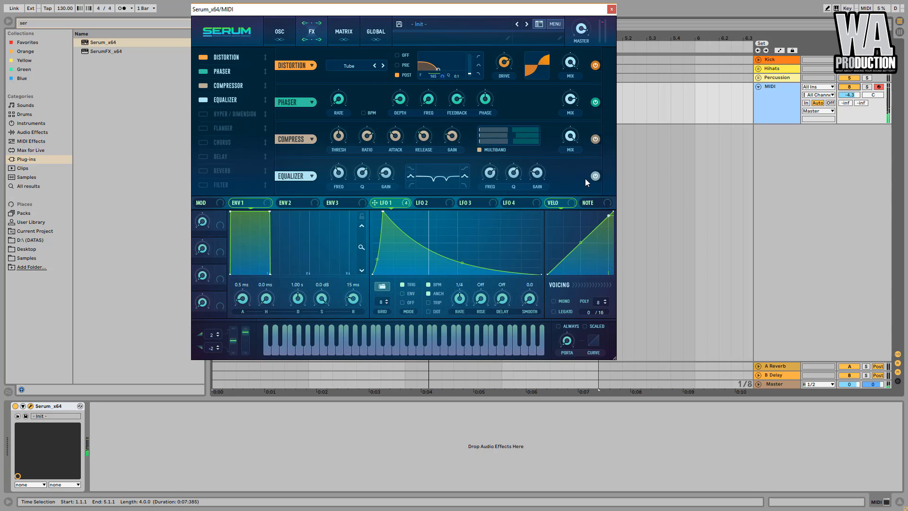
pyautogui.moveTo(542, 174)
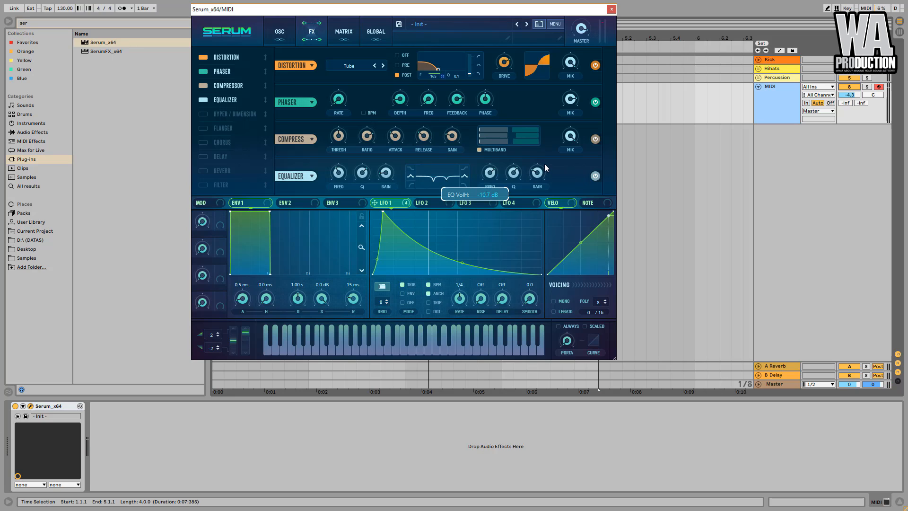
pyautogui.moveTo(390, 167)
pyautogui.moveTo(393, 158)
pyautogui.mouseDown()
pyautogui.moveTo(397, 145)
pyautogui.moveTo(396, 160)
pyautogui.mouseUp()
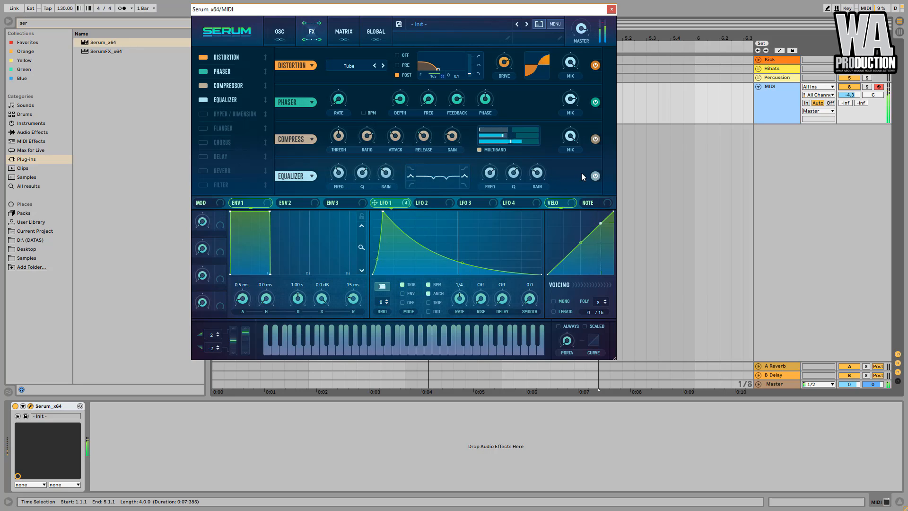
pyautogui.click(595, 175)
# Modulate the Distortion's drive with LFO 1 around a drive of about 64% and bypass the effect for comparison
pyautogui.moveTo(504, 72)
pyautogui.mouseDown()
pyautogui.moveTo(505, 42)
pyautogui.moveTo(506, 65)
pyautogui.mouseUp()
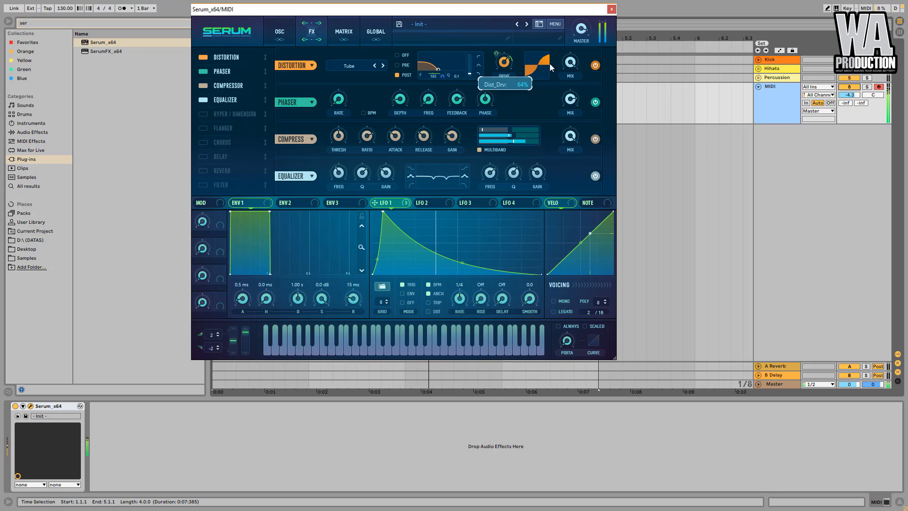
pyautogui.click(596, 66)
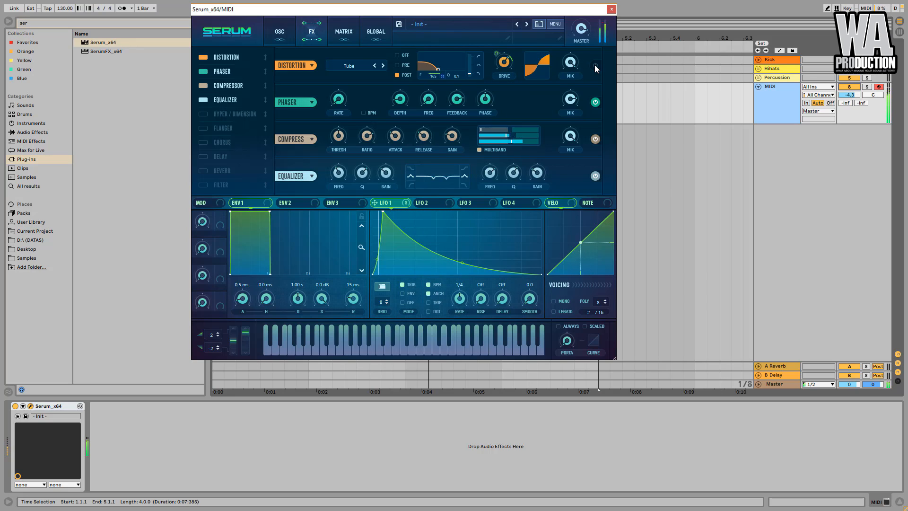
# Adjust the LFO 1 modulation depth on the filter's cutoff
pyautogui.click(288, 31)
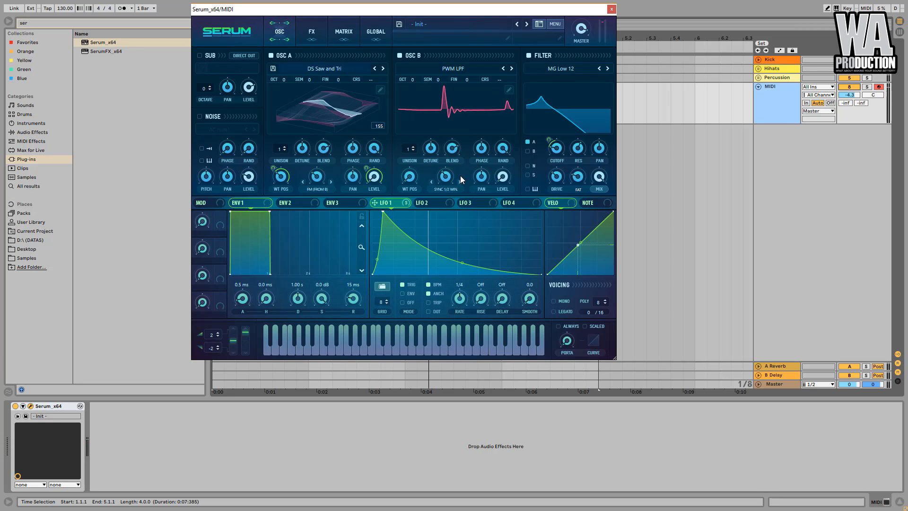
pyautogui.moveTo(319, 178)
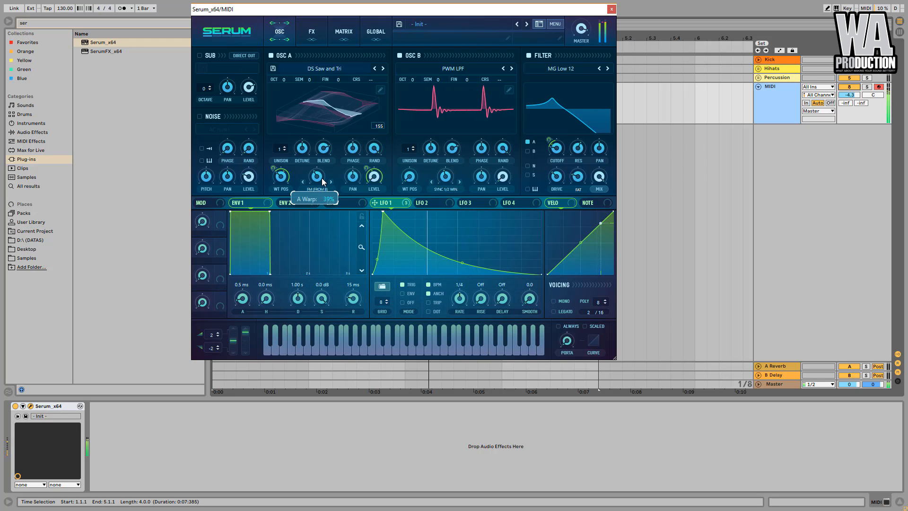
pyautogui.moveTo(558, 158)
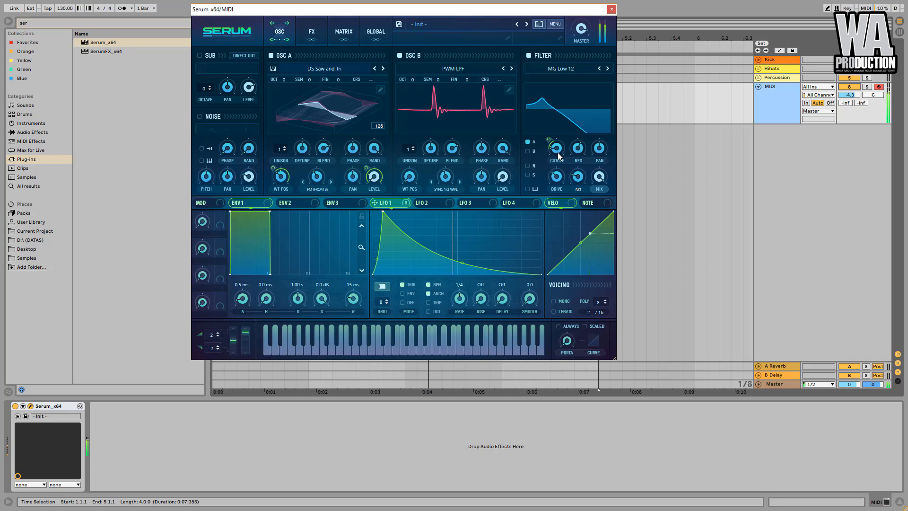
pyautogui.moveTo(551, 140); pyautogui.dragTo(551, 132)
pyautogui.moveTo(560, 148)
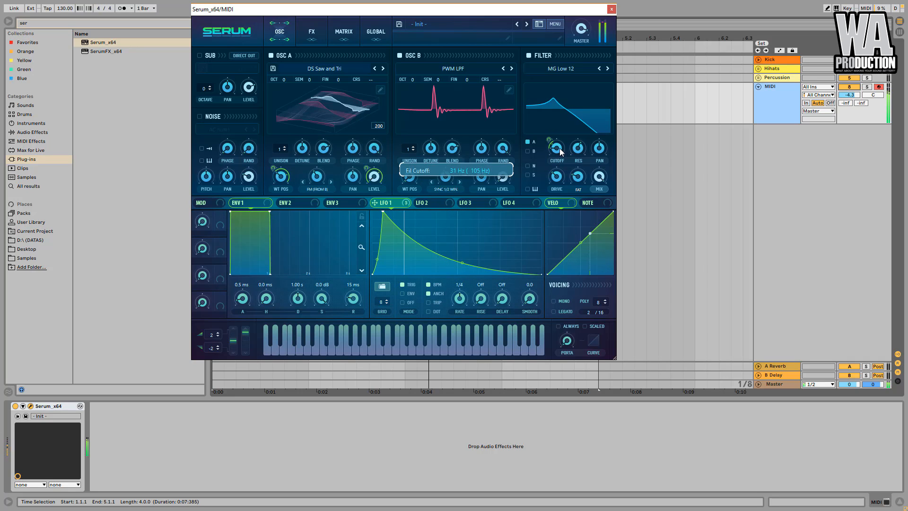
# Adjust Oscillator B's sync warp and Oscillator A's FM warp, trying 63% before choosing a lower FM amount
pyautogui.moveTo(446, 176)
pyautogui.mouseDown()
pyautogui.moveTo(458, 149)
pyautogui.moveTo(448, 205)
pyautogui.moveTo(452, 180)
pyautogui.mouseUp()
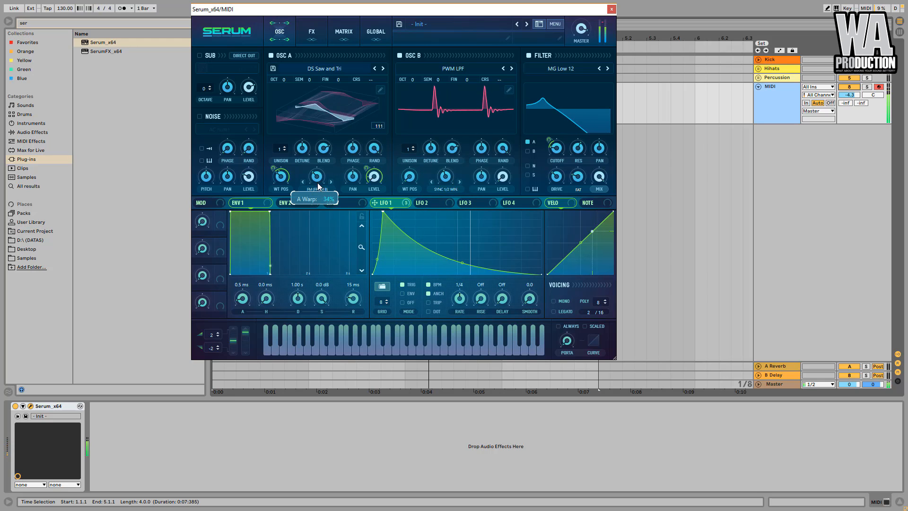
pyautogui.moveTo(320, 177)
pyautogui.mouseDown()
pyautogui.moveTo(330, 163)
pyautogui.moveTo(330, 182)
pyautogui.mouseUp()
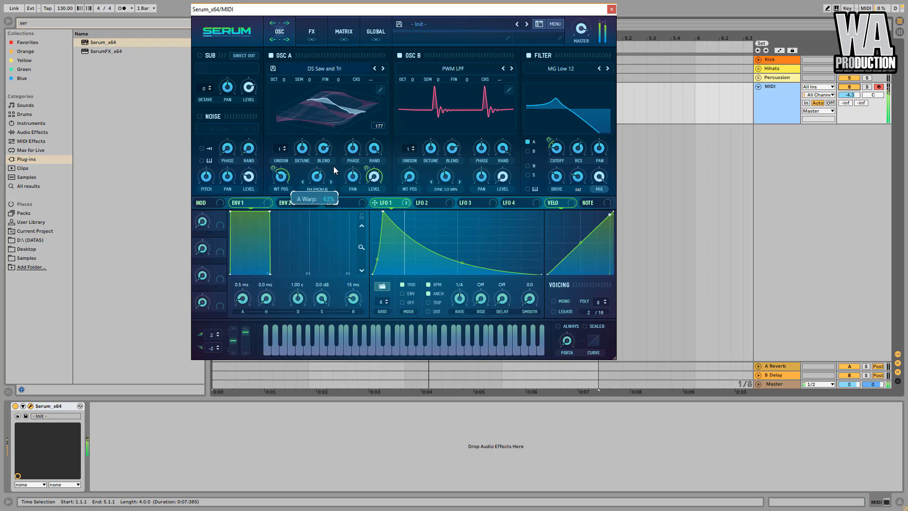
pyautogui.moveTo(317, 177); pyautogui.dragTo(315, 208)
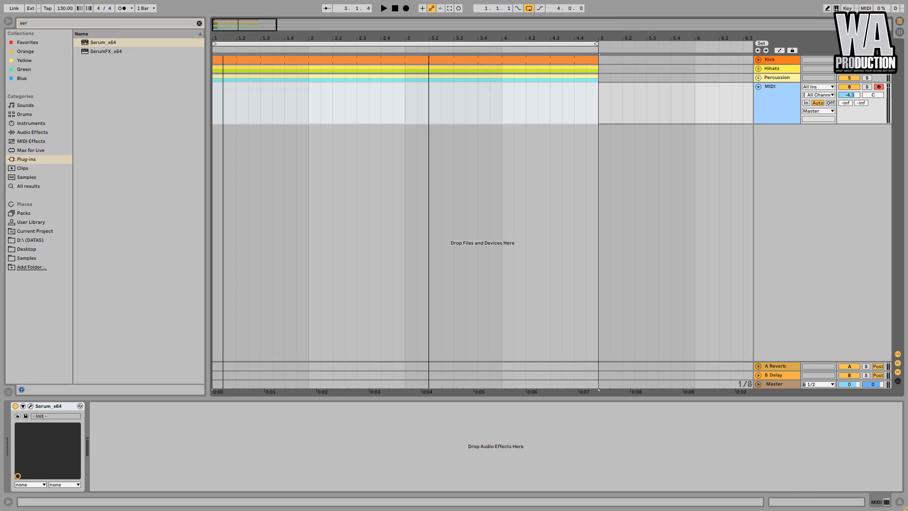
# Expand the Kick track for reference and create an empty two-beat MIDI clip from 1.1.1 on the MIDI track
pyautogui.moveTo(236, 38); pyautogui.dragTo(236, 36)
pyautogui.click(272, 107)
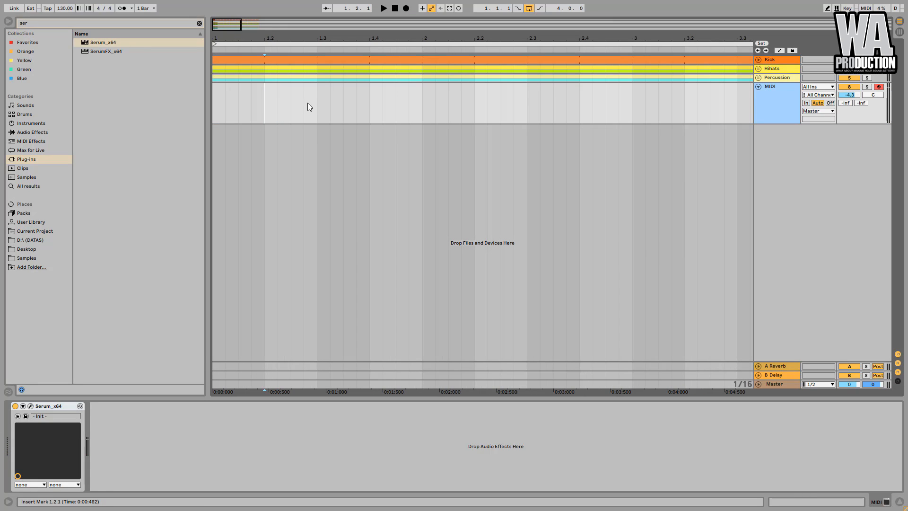
pyautogui.click(759, 59)
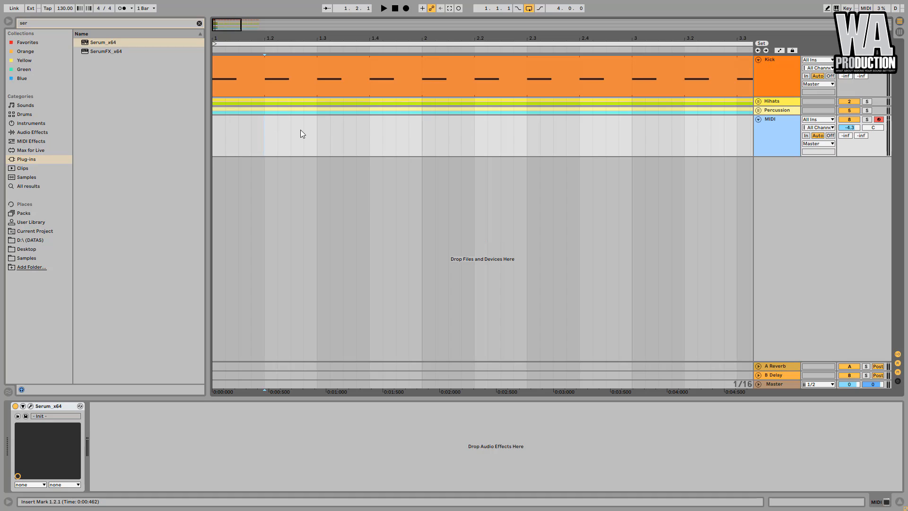
pyautogui.click(319, 129)
pyautogui.moveTo(319, 128); pyautogui.dragTo(213, 132)
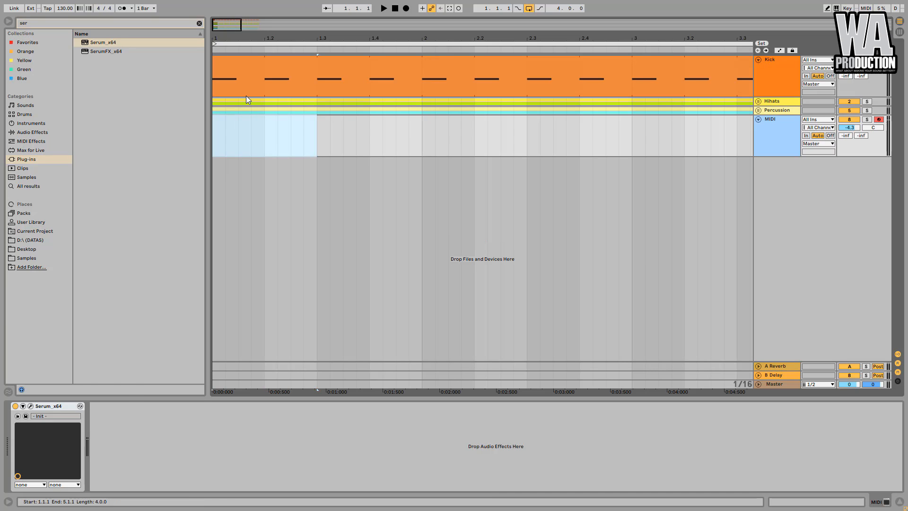
pyautogui.hotkey('ctrl', 'shift', 'm')
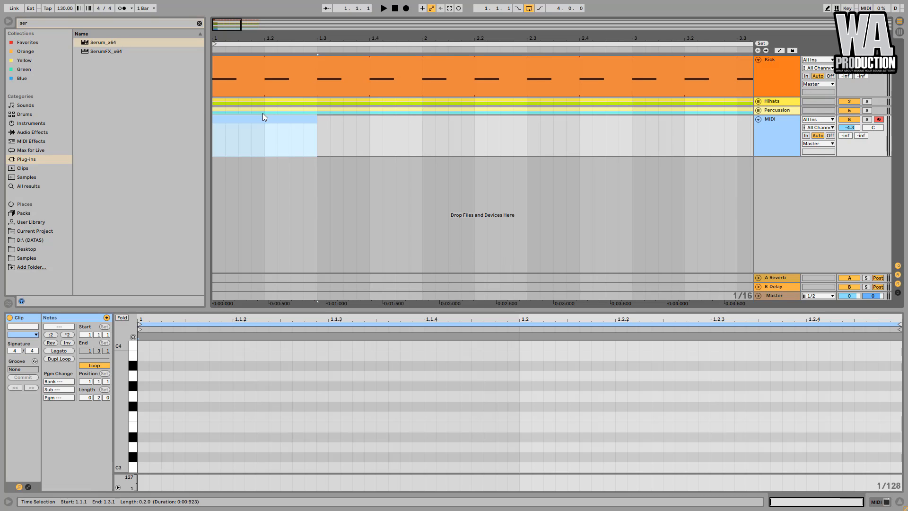
# Add an F0 note at 1.1.2 in the new clip, lengthen it to about one and a half sixteenths and play it
pyautogui.click(285, 395)
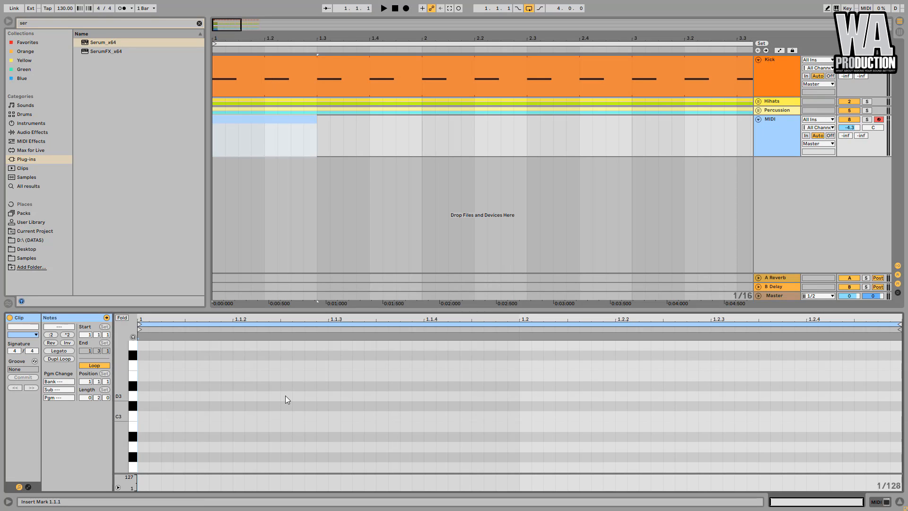
pyautogui.scroll(-5, 287, 398)
pyautogui.scroll(-4, 289, 393)
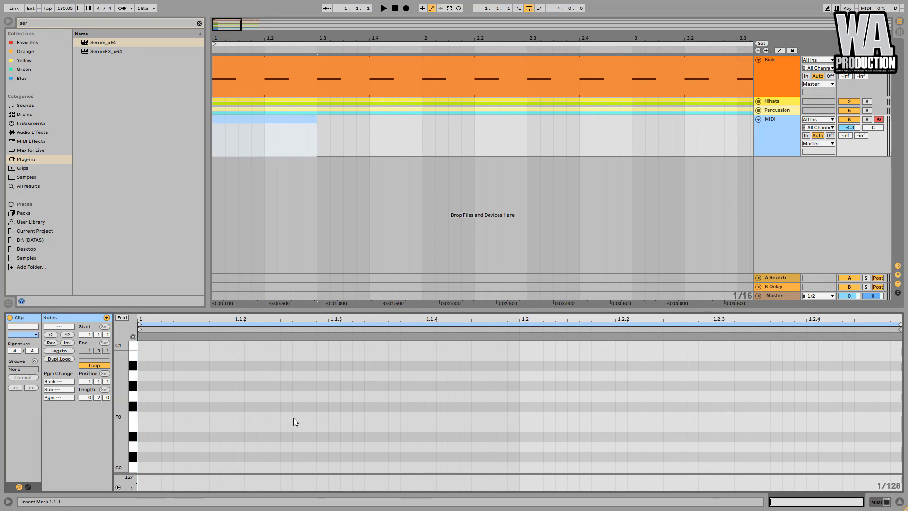
pyautogui.doubleClick(237, 414)
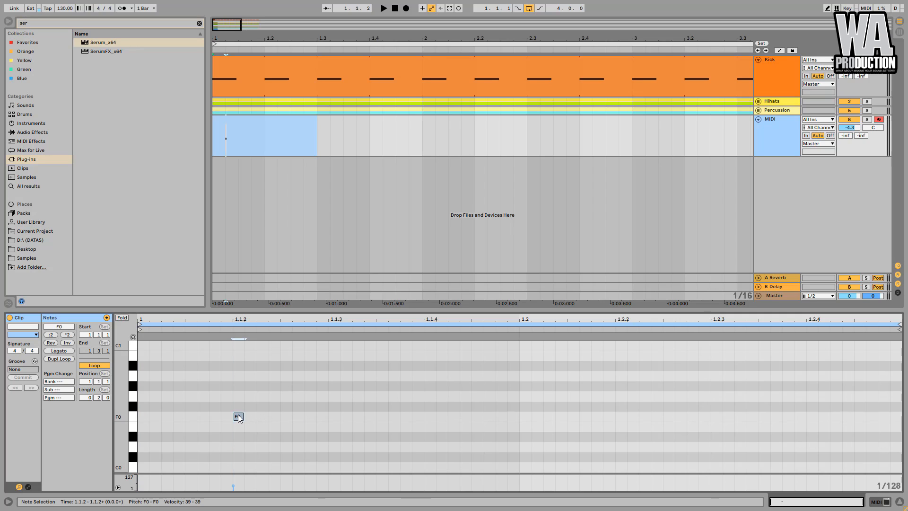
pyautogui.moveTo(244, 414); pyautogui.dragTo(373, 414)
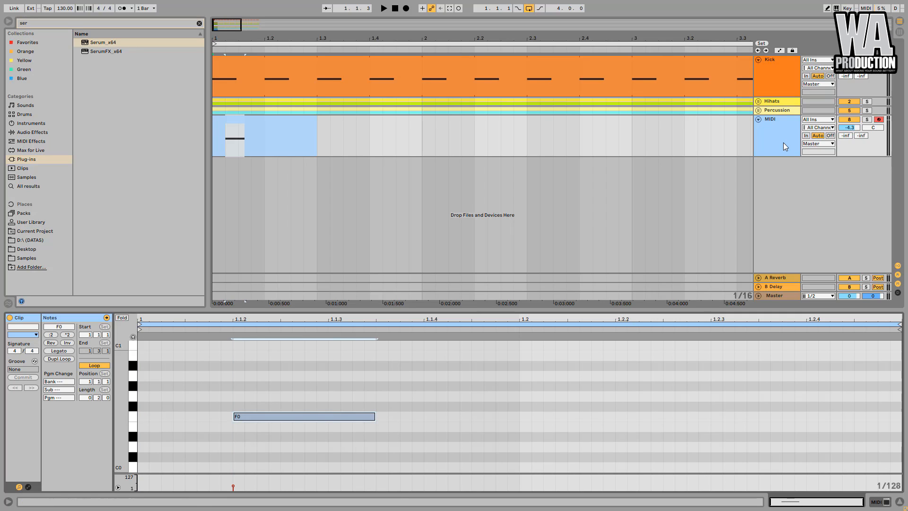
pyautogui.press('space')
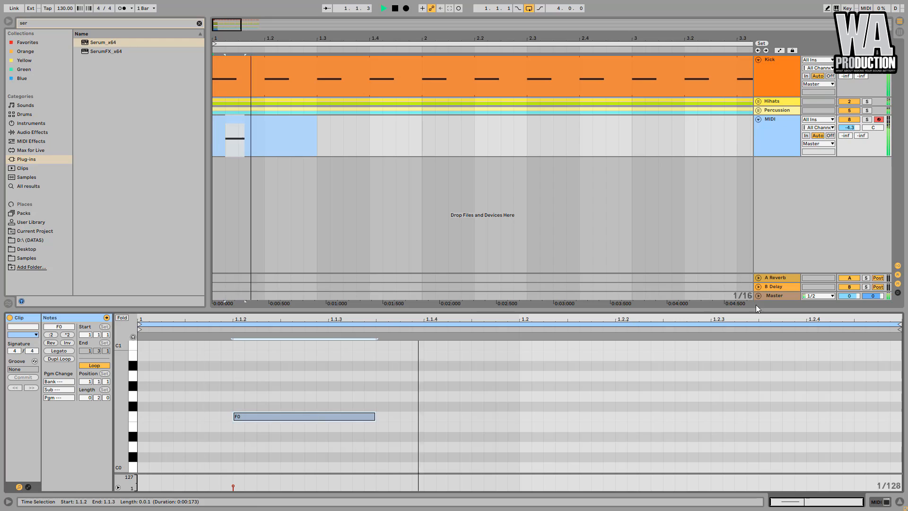
# Add a second F0 note at 1.1.4, about half a sixteenth long, and loop the clip out to the start of bar 4
pyautogui.doubleClick(432, 416)
pyautogui.press('space')
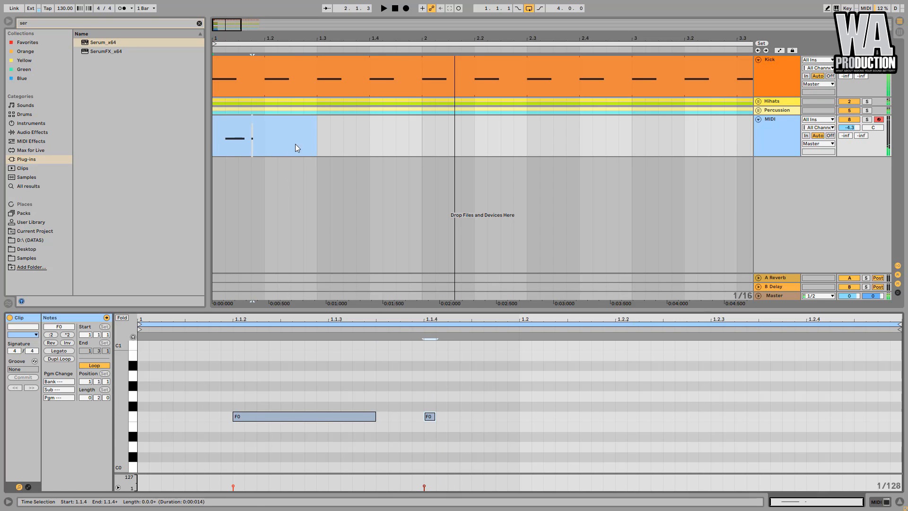
pyautogui.moveTo(316, 121); pyautogui.dragTo(759, 130)
pyautogui.press('space')
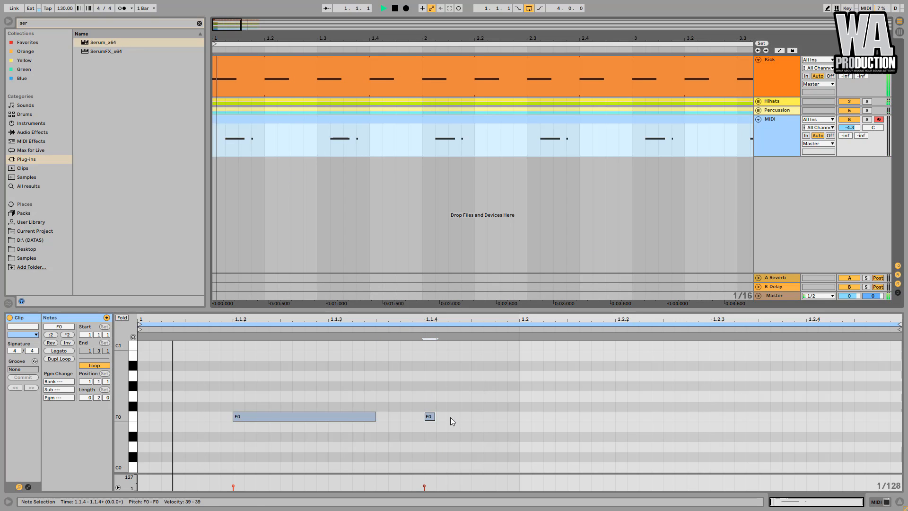
pyautogui.moveTo(434, 416); pyautogui.dragTo(471, 416)
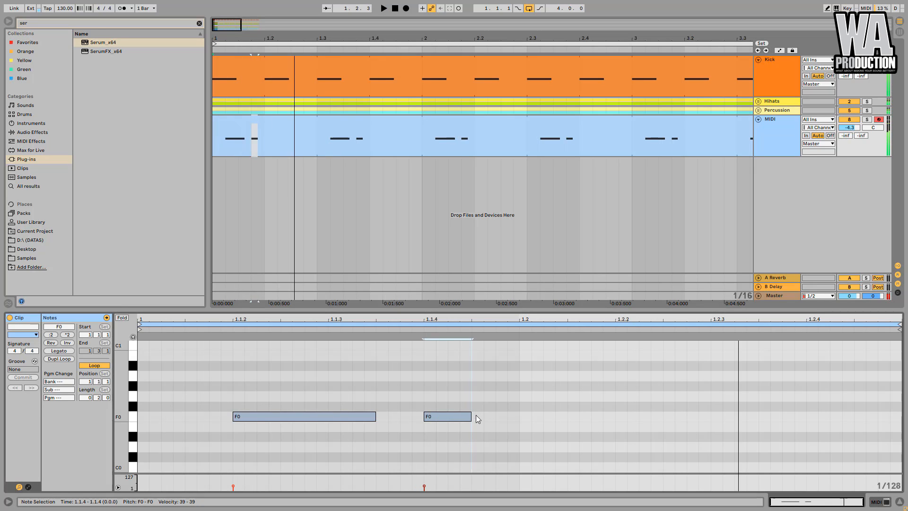
pyautogui.press('space')
# Duplicate the first F0 note to 1.2.3 and extend the looped clip to 5.1.1 to match the drum clips
pyautogui.moveTo(375, 417); pyautogui.dragTo(835, 416)
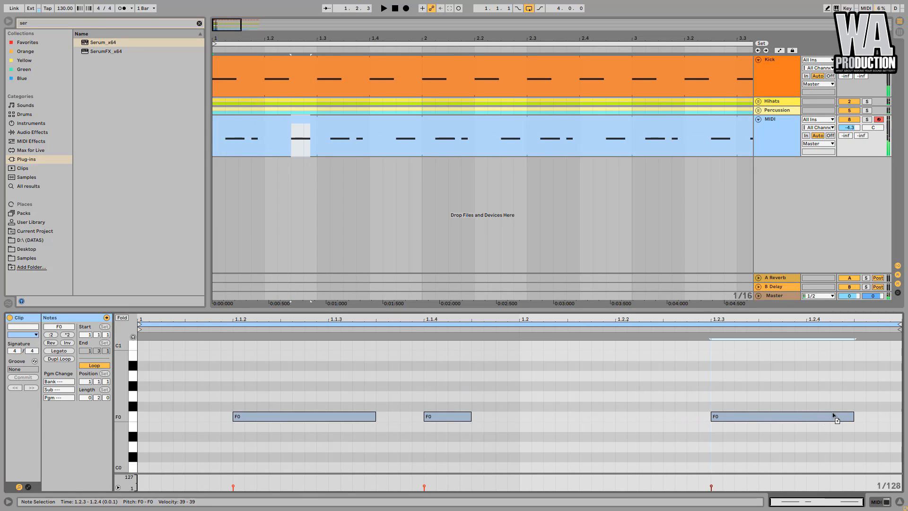
pyautogui.press('space')
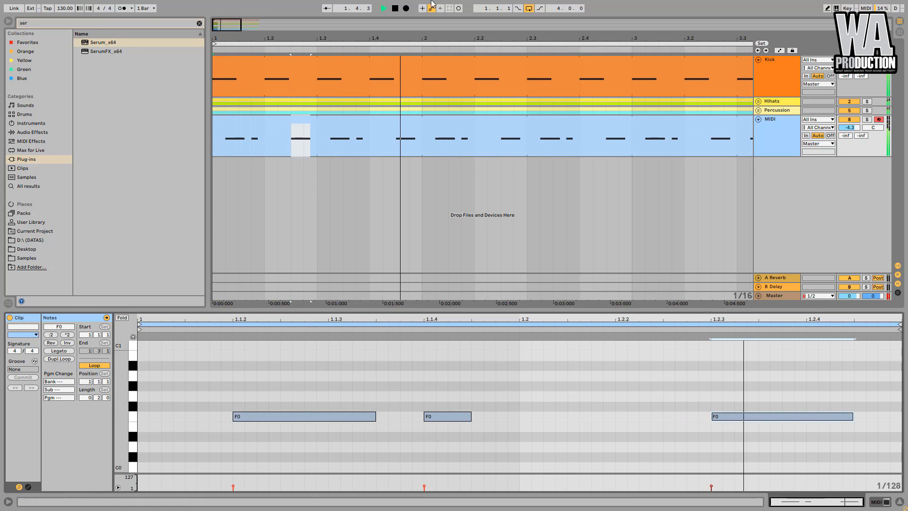
pyautogui.moveTo(439, 38); pyautogui.dragTo(439, 27)
pyautogui.moveTo(380, 28); pyautogui.dragTo(380, 18)
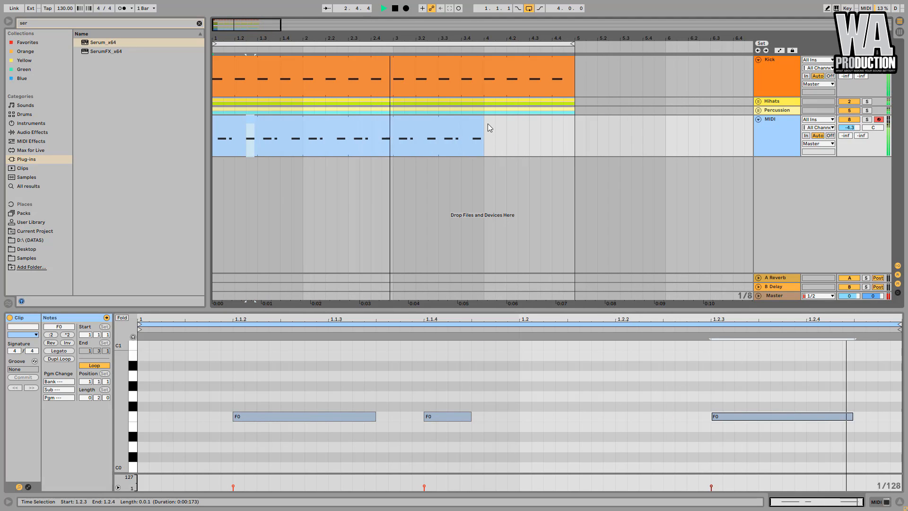
pyautogui.moveTo(484, 122); pyautogui.dragTo(575, 122)
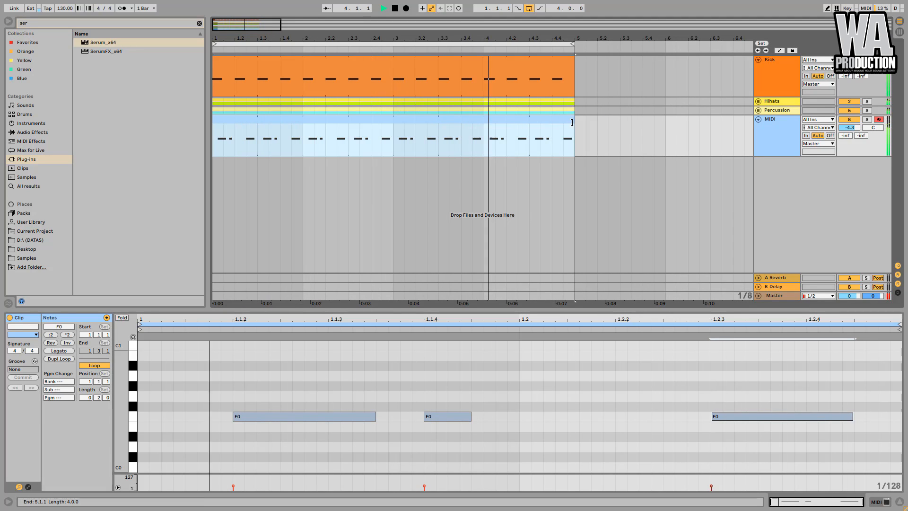
# Lower the MIDI track's volume to -4.9 dB and show its device chain and the arrangement's automation lanes
pyautogui.moveTo(849, 123); pyautogui.dragTo(849, 126)
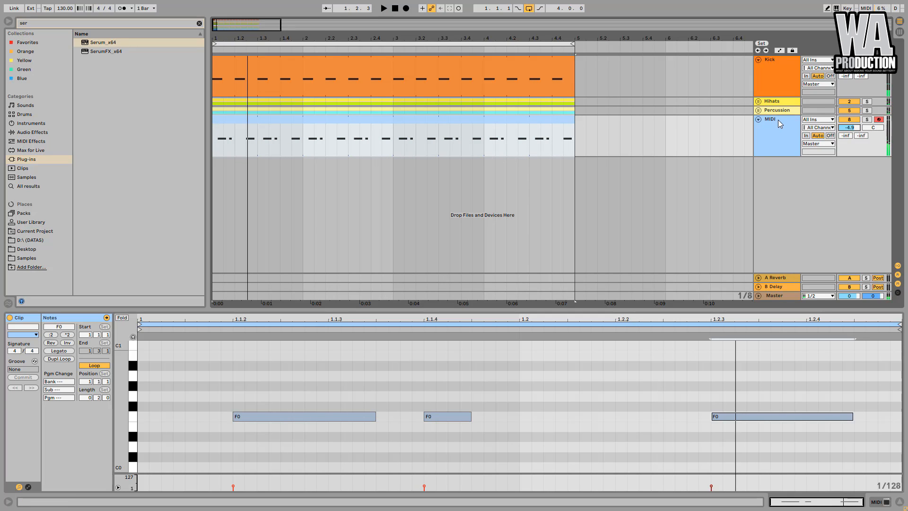
pyautogui.click(777, 120)
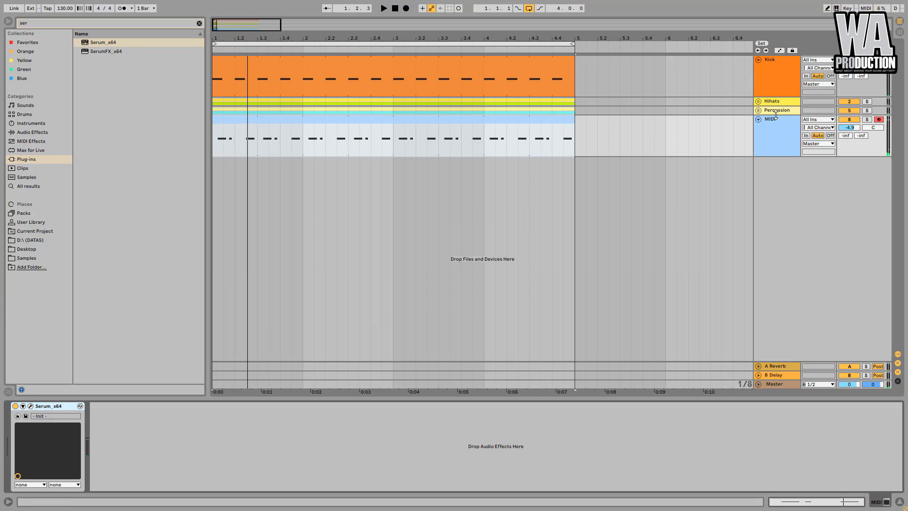
pyautogui.click(781, 50)
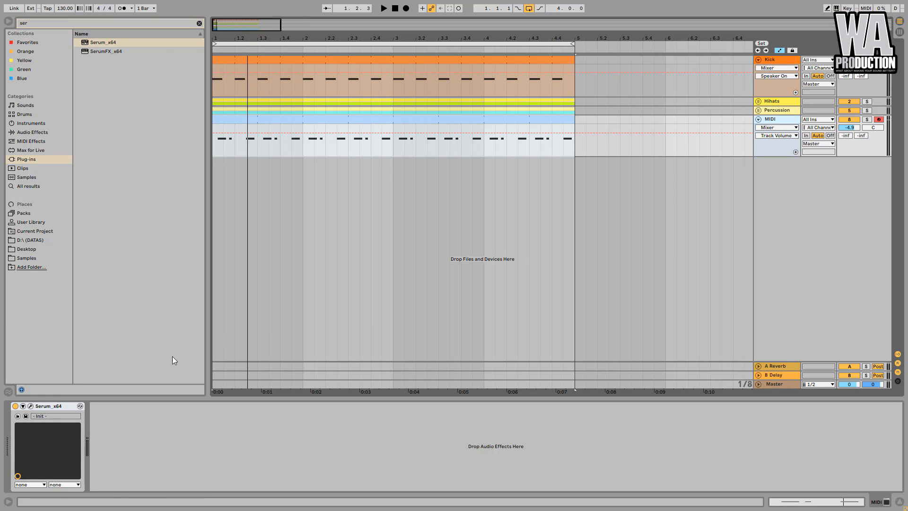
# Bring up Serum's filter cutoff automation on the MIDI track by touching the Cutoff control in the plug-in window
pyautogui.click(30, 407)
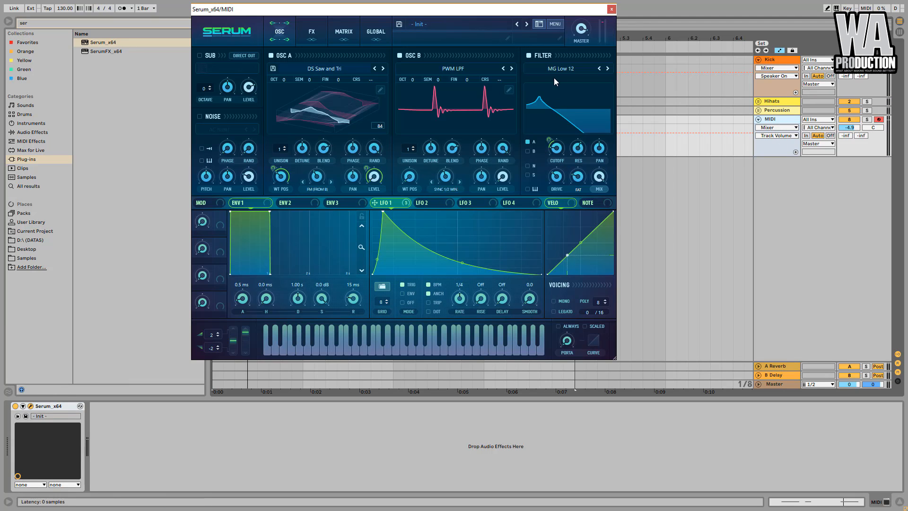
pyautogui.click(554, 154)
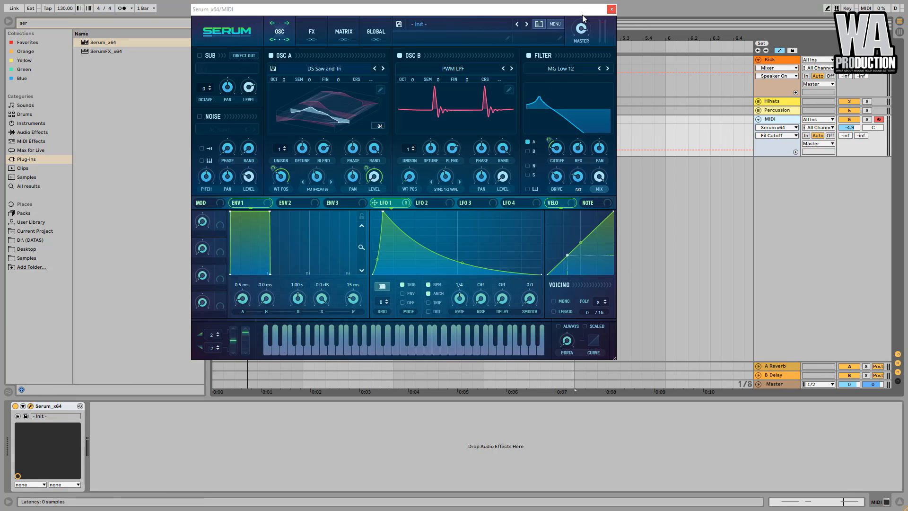
pyautogui.click(612, 9)
pyautogui.moveTo(224, 39); pyautogui.dragTo(256, 95)
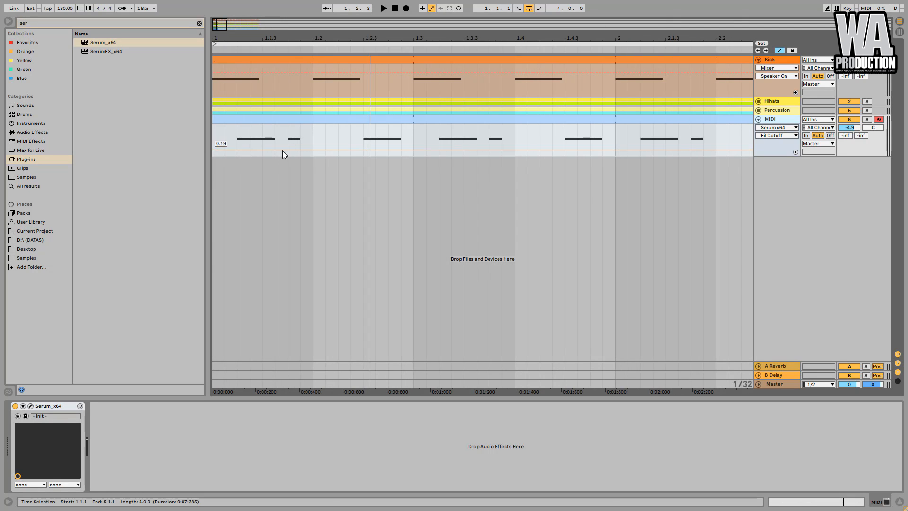
# Draw a filter cutoff automation dip under the short note at 1.1.4, bottoming at about 0.10 and recovering by 1.2, on an enlarged track
pyautogui.click(285, 150)
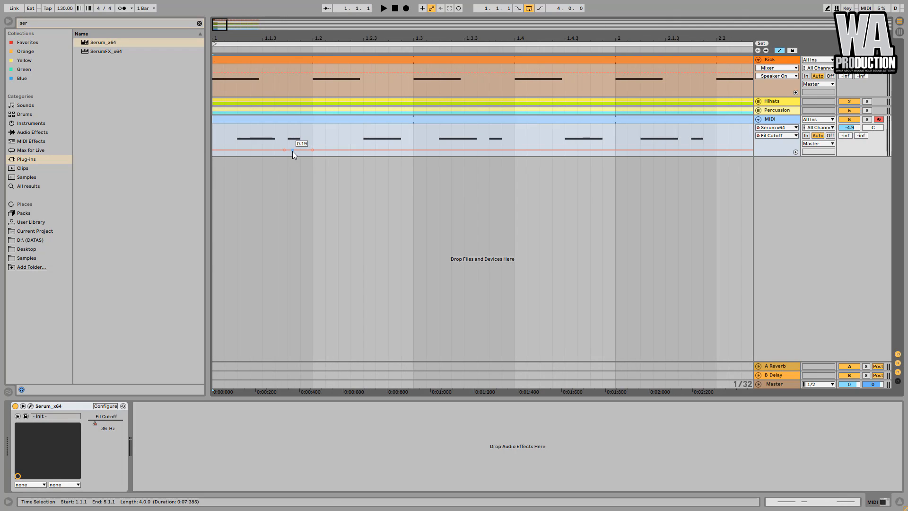
pyautogui.moveTo(292, 151); pyautogui.dragTo(287, 151)
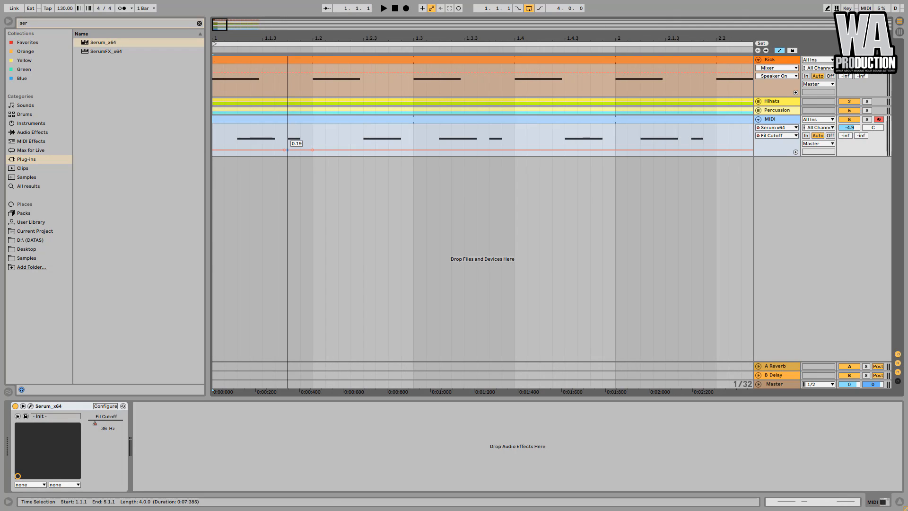
pyautogui.click(301, 150)
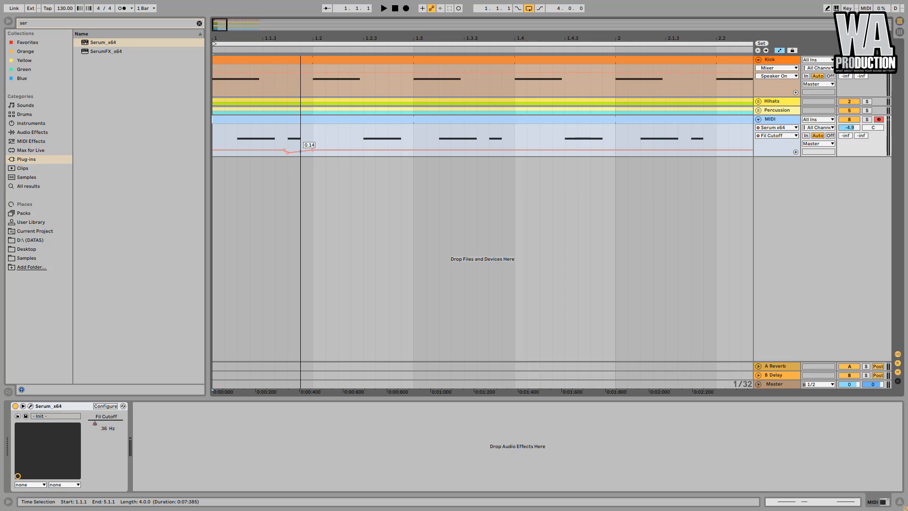
pyautogui.moveTo(281, 39); pyautogui.dragTo(281, 64)
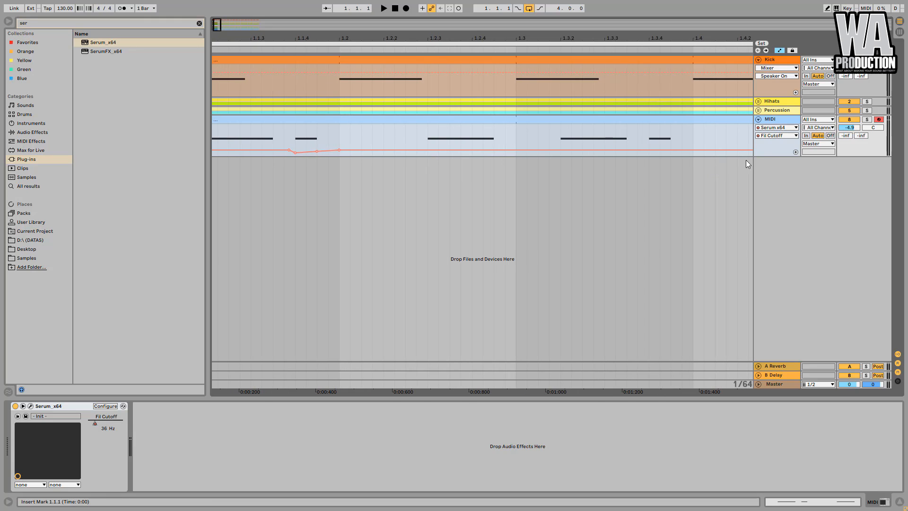
pyautogui.moveTo(769, 157); pyautogui.dragTo(677, 203)
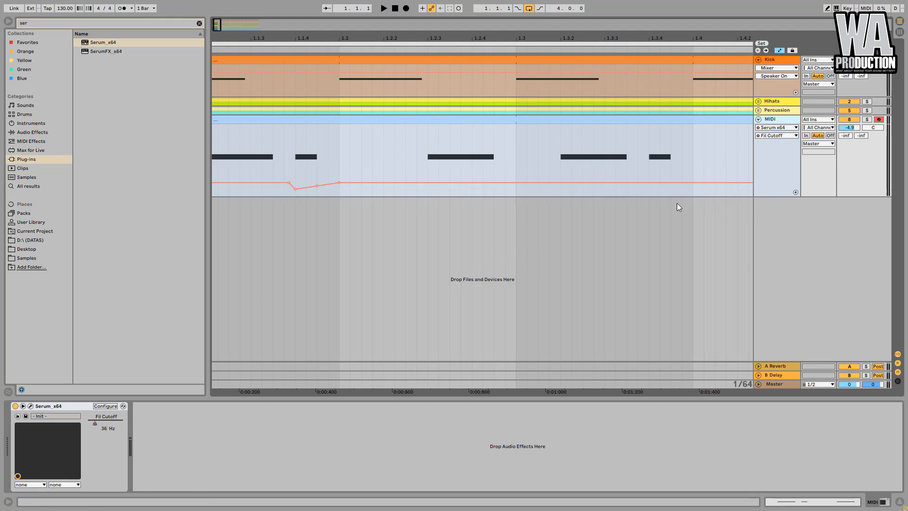
pyautogui.moveTo(317, 194); pyautogui.dragTo(317, 197)
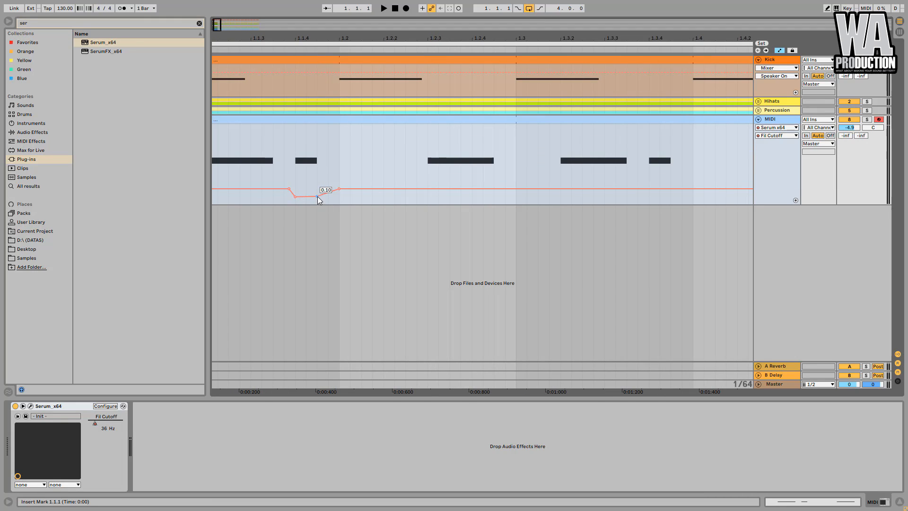
# Audition the loop and deepen the cutoff dip under the short note to about 0.06
pyautogui.press('space')
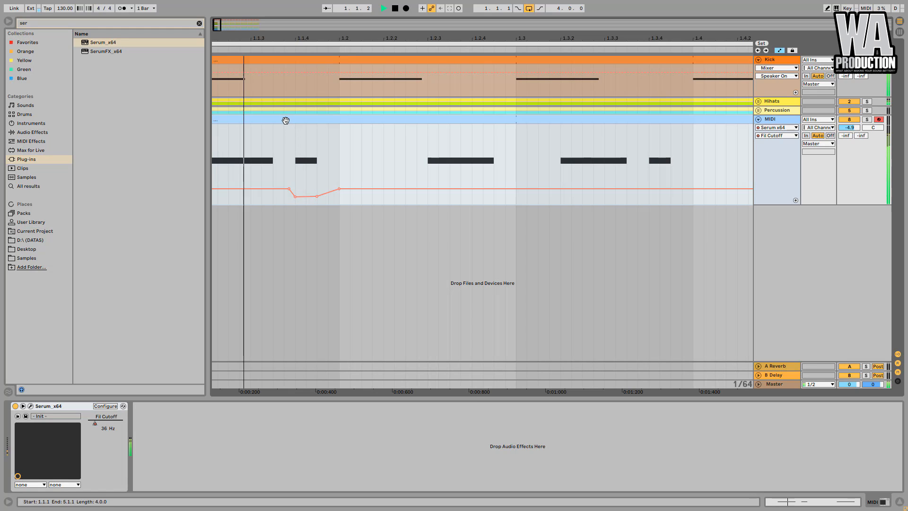
pyautogui.moveTo(317, 35); pyautogui.dragTo(310, 24)
pyautogui.press('space')
pyautogui.press('space')
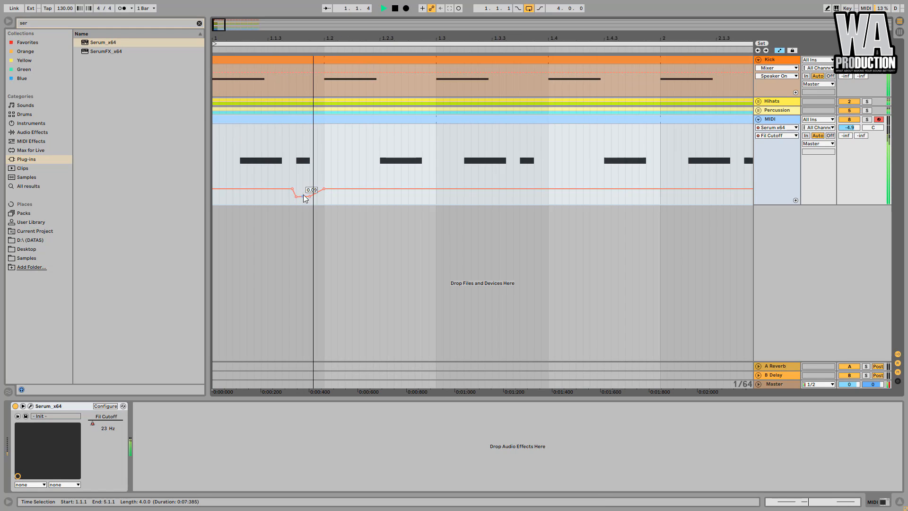
pyautogui.press('space')
pyautogui.click(301, 204)
pyautogui.press('space')
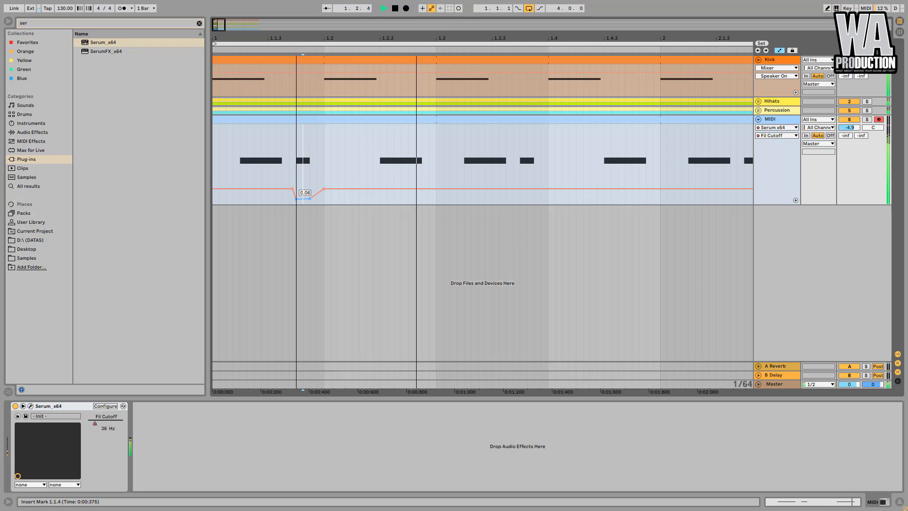
pyautogui.click(283, 204)
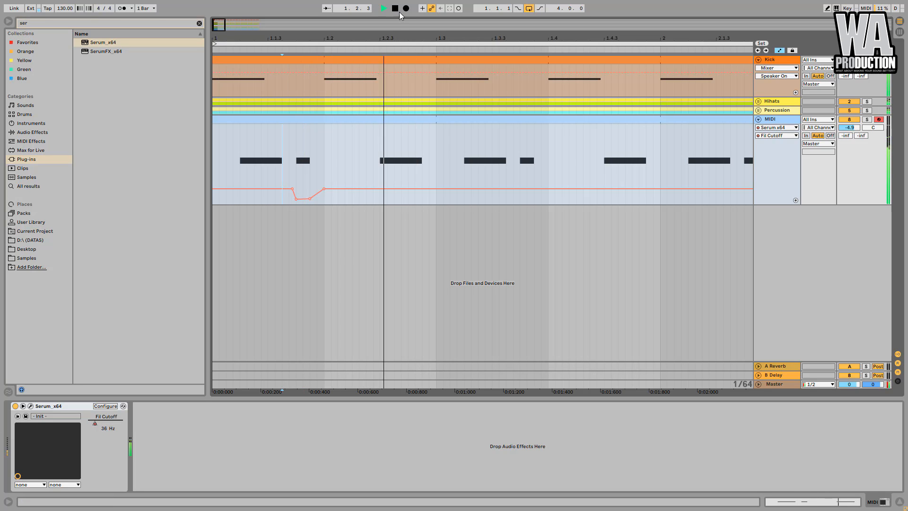
pyautogui.click(383, 8)
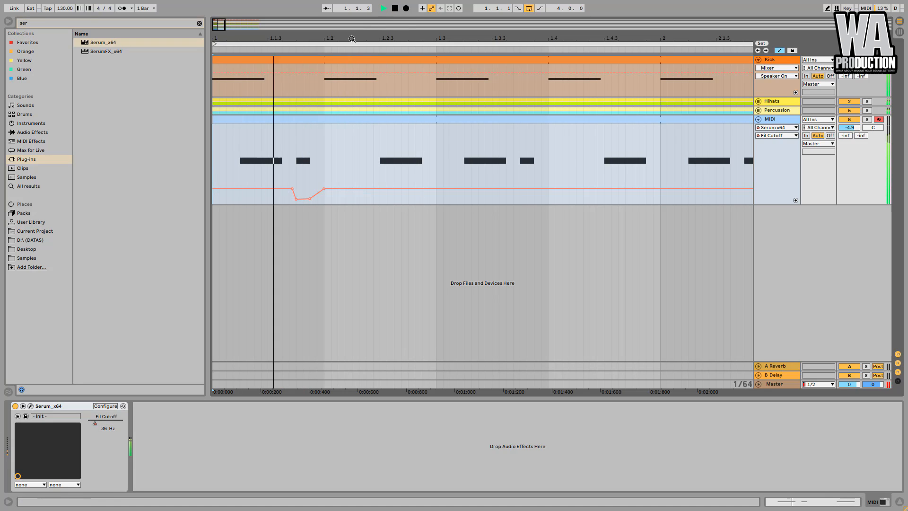
pyautogui.moveTo(273, 46); pyautogui.dragTo(272, 42)
pyautogui.press('space')
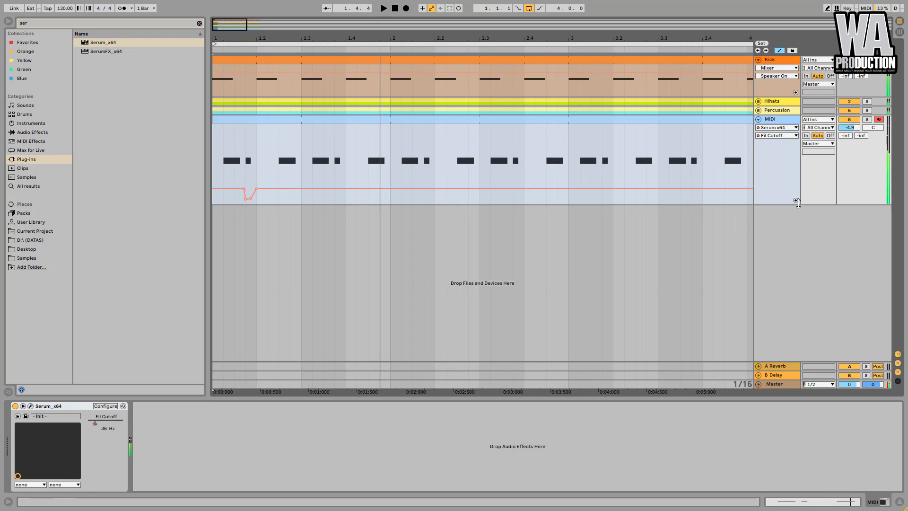
# Give the filter cutoff automation its own lane and duplicate its 1.1.1 to 1.3.1 range repeatedly up to 5.1.1
pyautogui.click(795, 200)
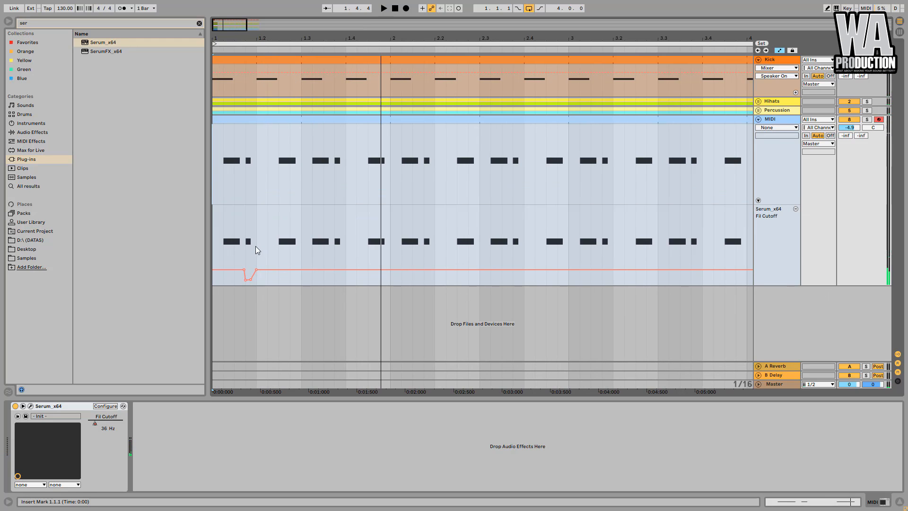
pyautogui.moveTo(299, 236); pyautogui.dragTo(216, 229)
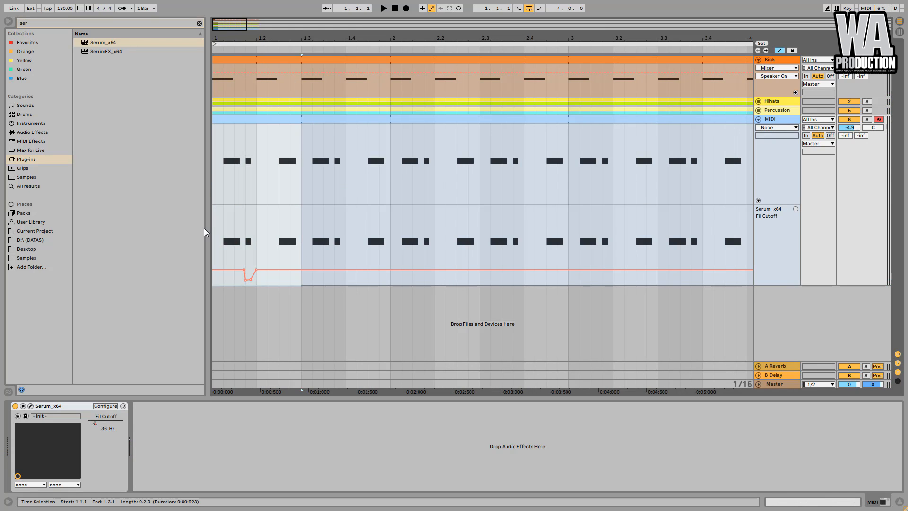
pyautogui.hotkey('ctrl', 'd')
pyautogui.hotkey('ctrl', 'd')
pyautogui.hotkey('ctrl', 'd')
pyautogui.hotkey('ctrl', 'd')
pyautogui.hotkey('ctrl', 'd')
pyautogui.hotkey('ctrl', 'd')
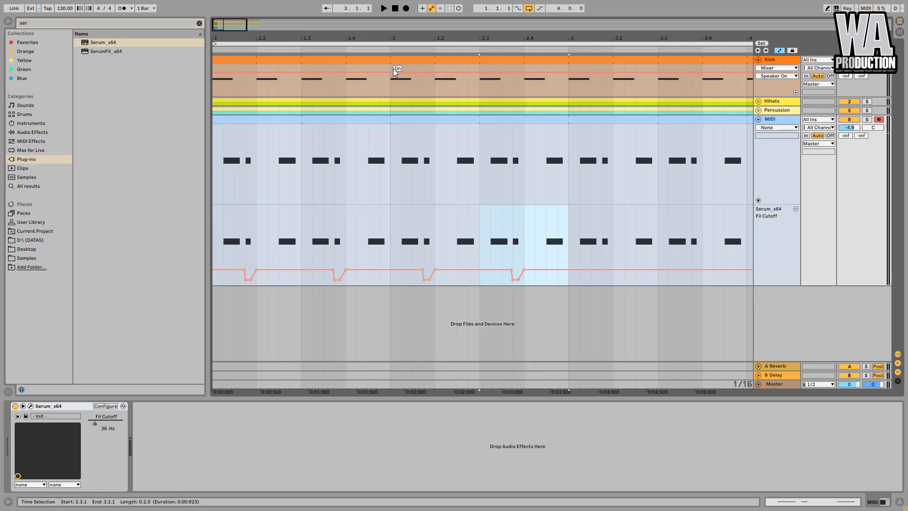
pyautogui.hotkey('ctrl', 'd')
# Lower the MIDI track's volume to -6.6 dB during playback with the extra cutoff lane hidden, and rename the track Bass
pyautogui.press('space')
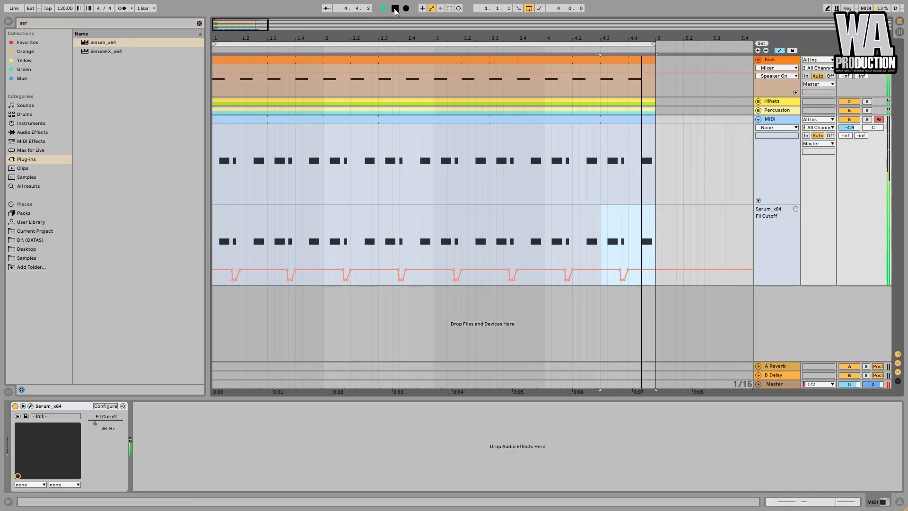
pyautogui.click(796, 208)
pyautogui.moveTo(852, 129); pyautogui.dragTo(852, 141)
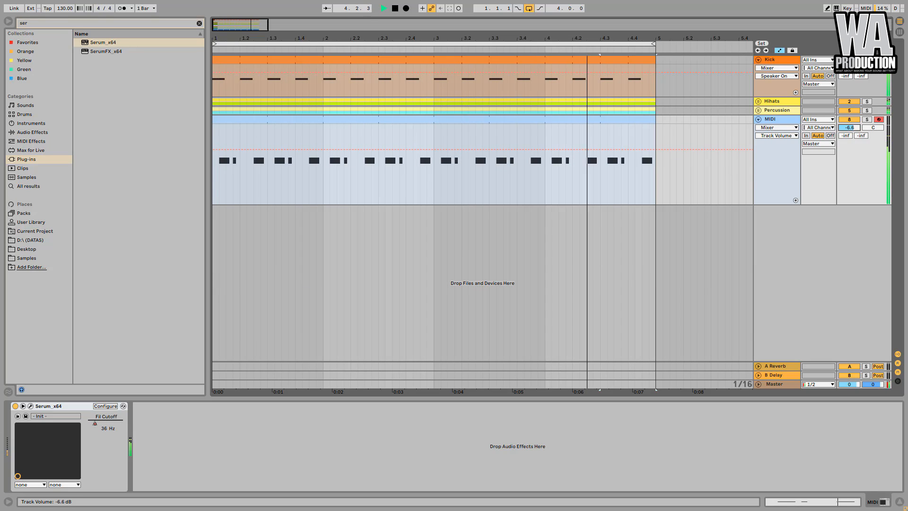
pyautogui.click(396, 9)
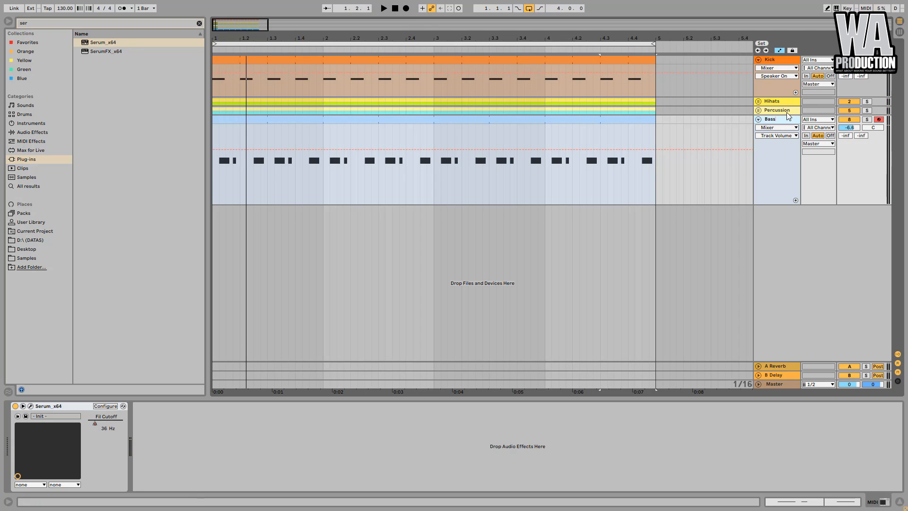
# Fold the Kick track and add an EQ Eight audio effect after Serum on the Bass track
pyautogui.click(759, 60)
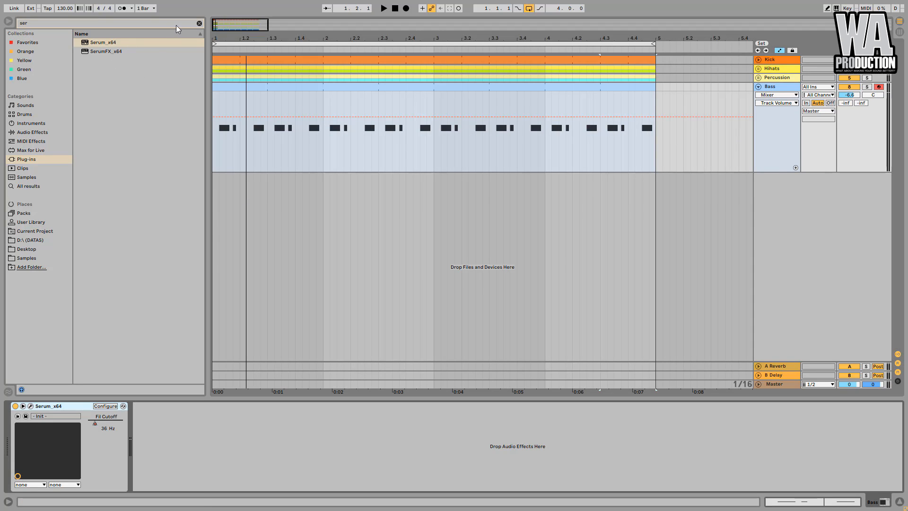
pyautogui.click(199, 23)
pyautogui.click(41, 133)
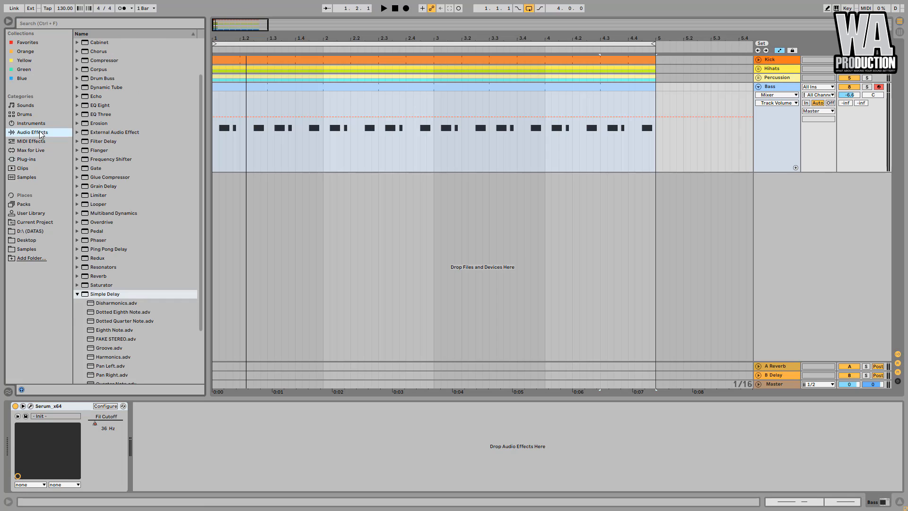
pyautogui.moveTo(101, 106); pyautogui.dragTo(198, 441)
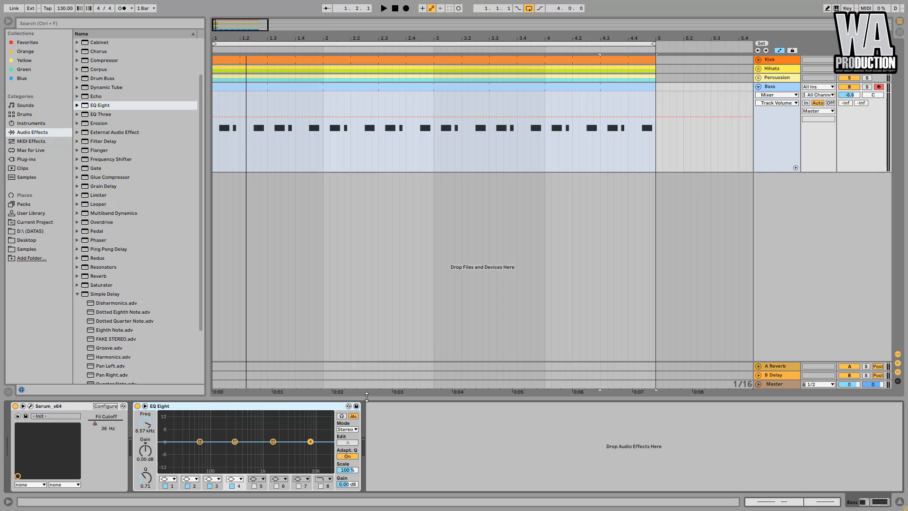
# While the loop plays, lower EQ Eight's band 2, cut band 3 by 6.07 dB at 1.90 kHz, and make band 4 roll off the highs
pyautogui.click(387, 7)
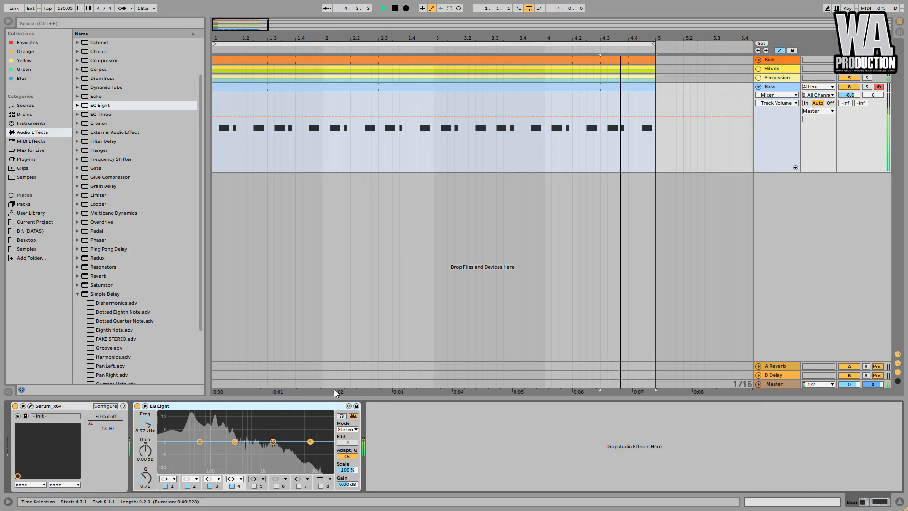
pyautogui.moveTo(273, 442)
pyautogui.mouseDown()
pyautogui.moveTo(277, 456)
pyautogui.moveTo(228, 454)
pyautogui.moveTo(248, 451)
pyautogui.mouseUp()
pyautogui.click(235, 442)
pyautogui.moveTo(311, 442); pyautogui.dragTo(276, 453)
pyautogui.click(235, 477)
pyautogui.click(235, 473)
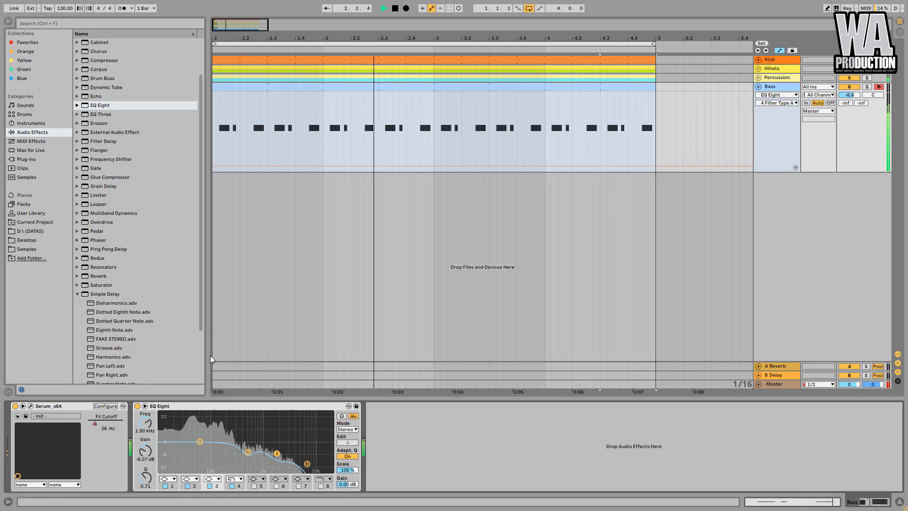
pyautogui.press('space')
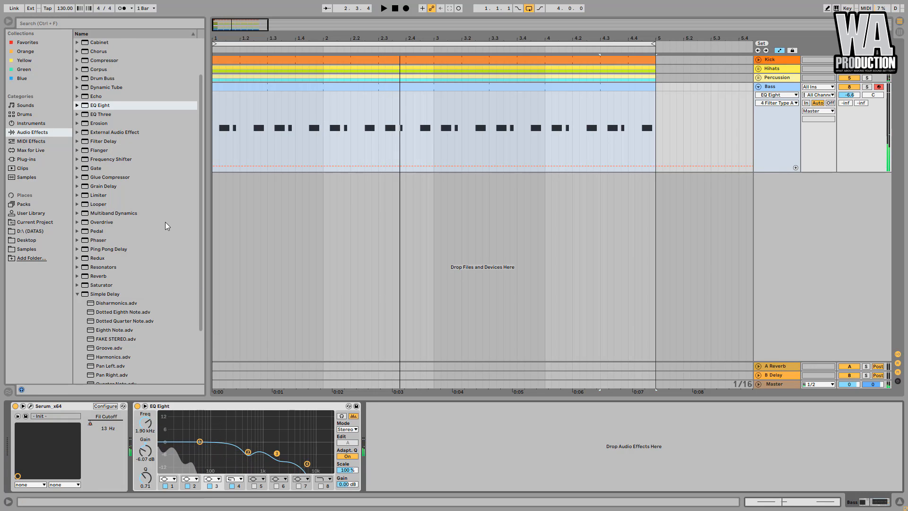
# Add a Utility effect after EQ Eight on the Bass track and enable Bass Mono at 120 Hz
pyautogui.scroll(-3, 156, 246)
pyautogui.moveTo(100, 361); pyautogui.dragTo(435, 451)
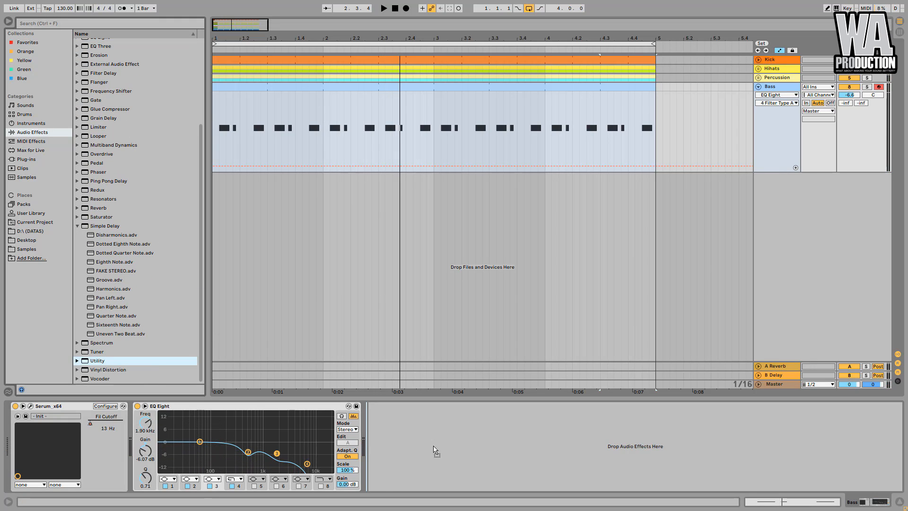
pyautogui.click(381, 478)
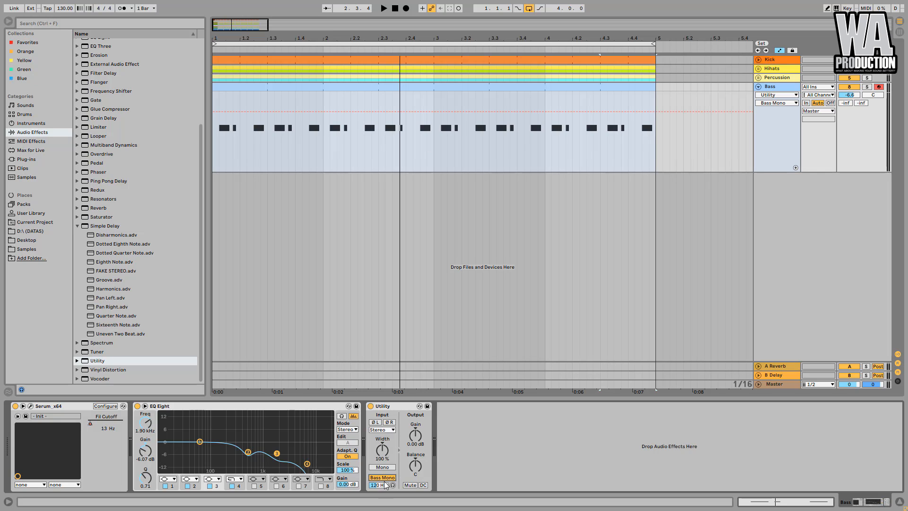
# Show the Utility's Gain automation in its own lane on the Bass track, zoomed to the first bar
pyautogui.click(416, 443)
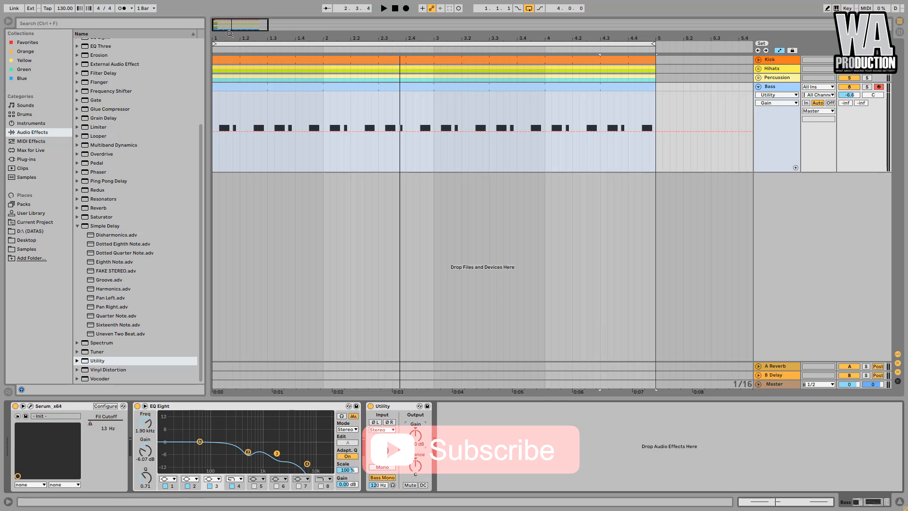
pyautogui.moveTo(221, 35); pyautogui.dragTo(249, 52)
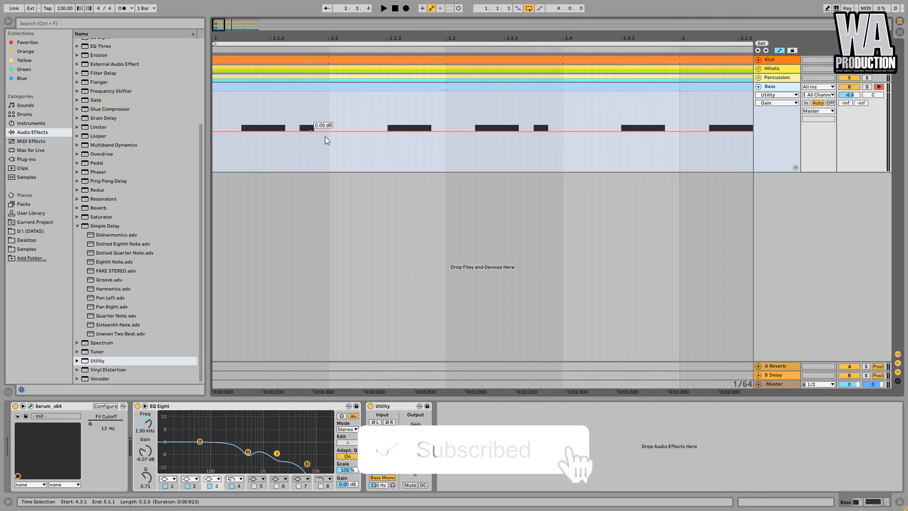
pyautogui.moveTo(337, 146); pyautogui.dragTo(355, 143)
pyautogui.click(336, 141)
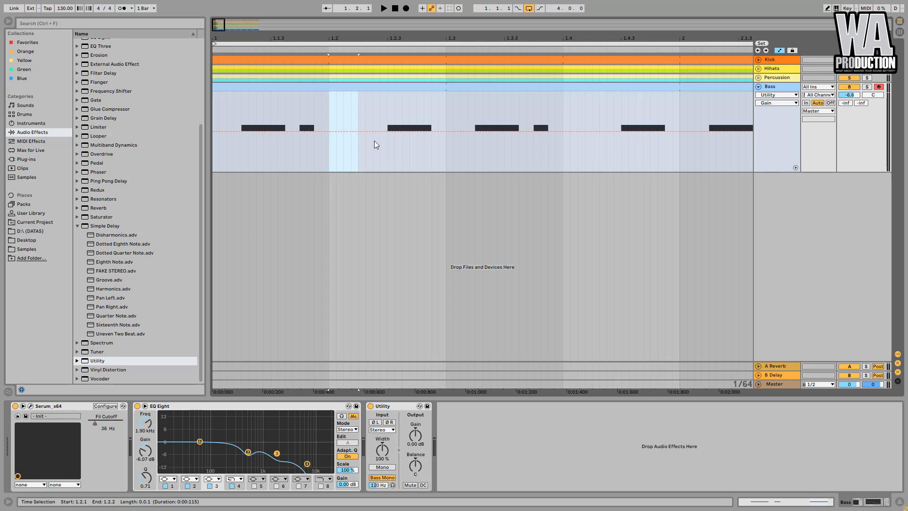
pyautogui.click(796, 168)
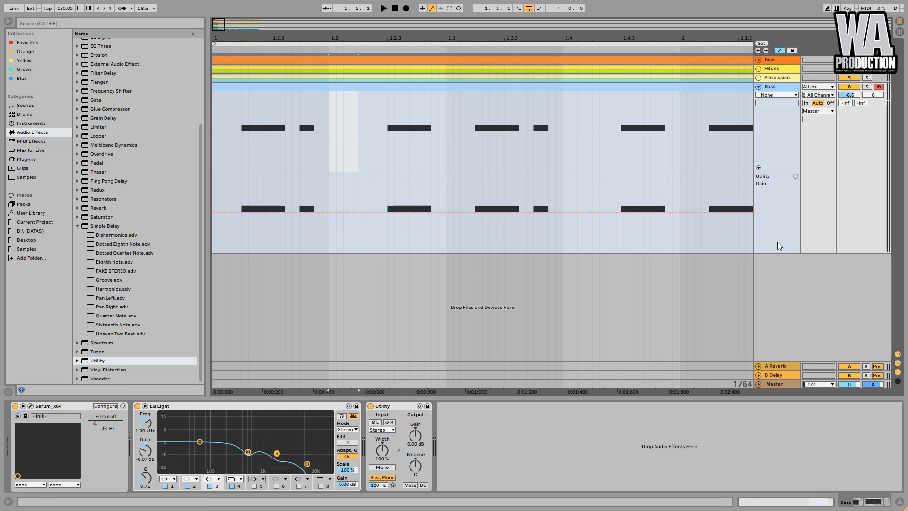
# Drop the Utility gain automation to -inf dB at 1.2.1 and ramp it back to 0 dB by 1.2.2
pyautogui.moveTo(333, 198); pyautogui.dragTo(344, 251)
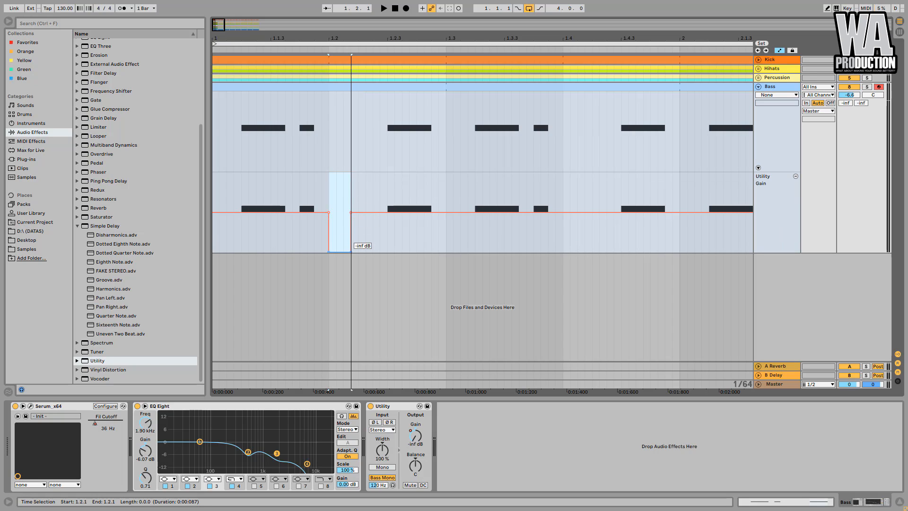
pyautogui.click(359, 214)
pyautogui.click(353, 212)
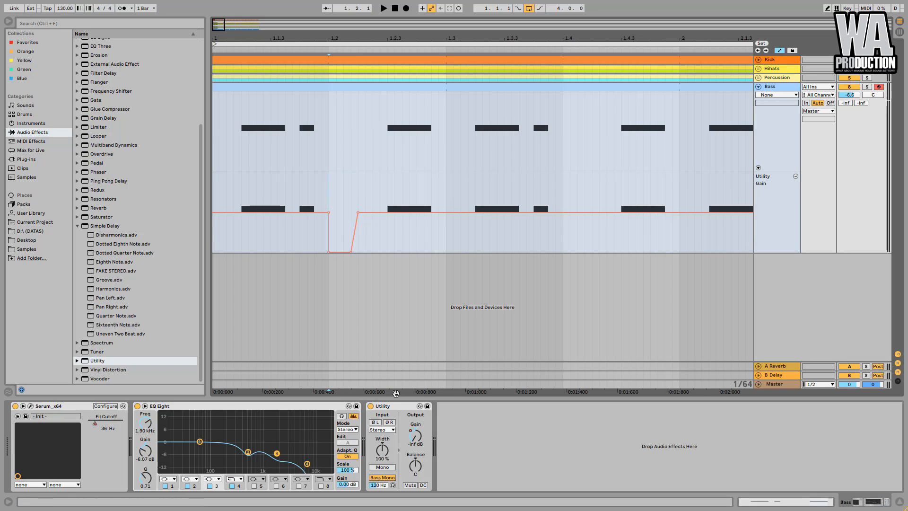
# Copy the Utility gain duck from 1.2.1–1.2.3 and paste it at the start of the Bass track's gain automation, 1.1.1
pyautogui.click(389, 407)
pyautogui.moveTo(387, 234); pyautogui.dragTo(327, 234)
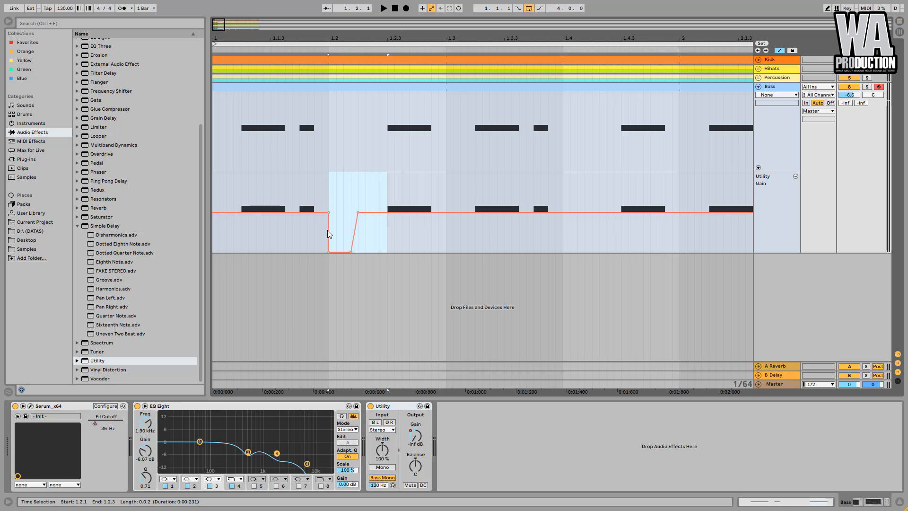
pyautogui.hotkey('ctrl', 'c')
pyautogui.click(217, 184)
pyautogui.hotkey('ctrl', 'v')
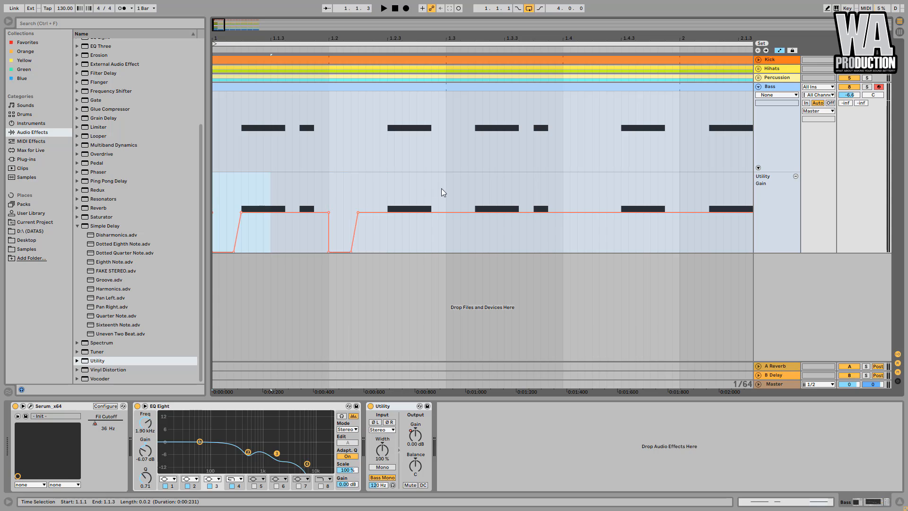
# Duplicate the first two beats of gain automation repeatedly until the ducks fill the clip up to 5.1.1, and disarm the Bass track
pyautogui.moveTo(441, 192); pyautogui.dragTo(220, 196)
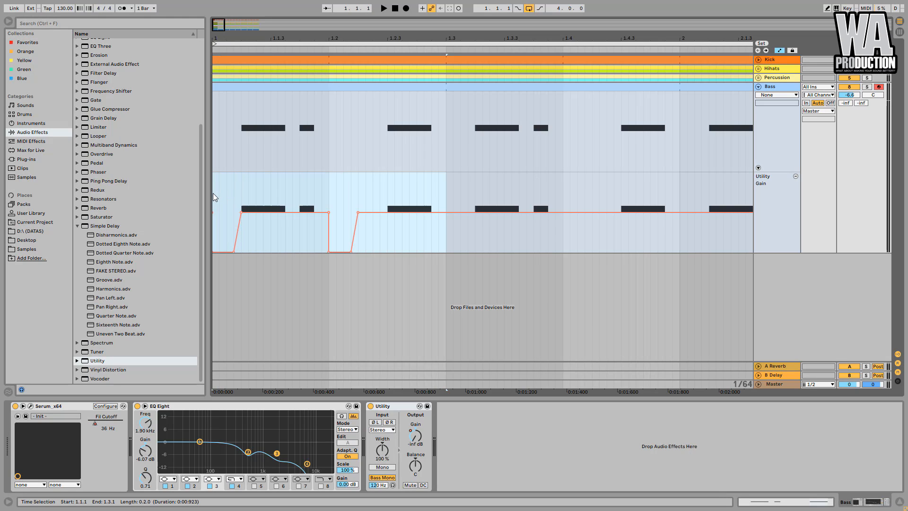
pyautogui.hotkey('ctrl', 'd')
pyautogui.hotkey('ctrl', 'd')
pyautogui.hotkey('ctrl', 'd')
pyautogui.hotkey('ctrl', 'd')
pyautogui.hotkey('ctrl', 'd')
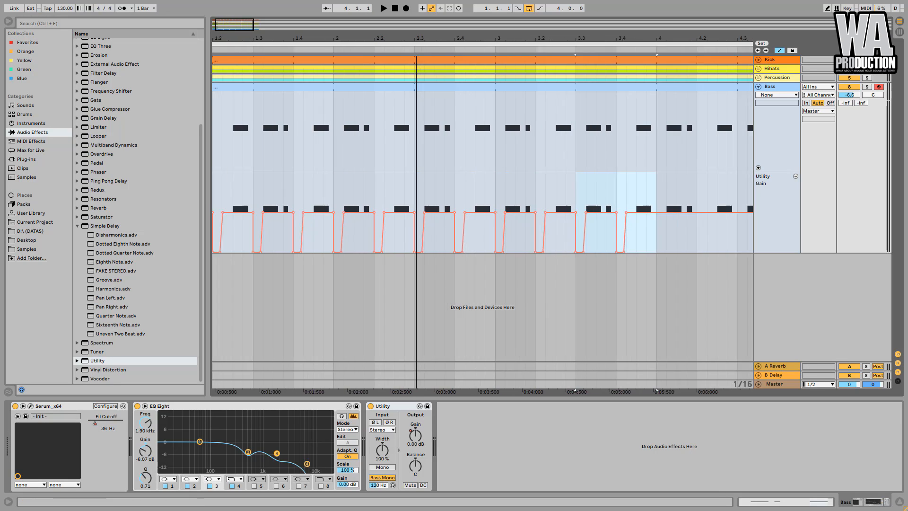
pyautogui.hotkey('ctrl', 'd')
pyautogui.moveTo(221, 38); pyautogui.dragTo(161, 96)
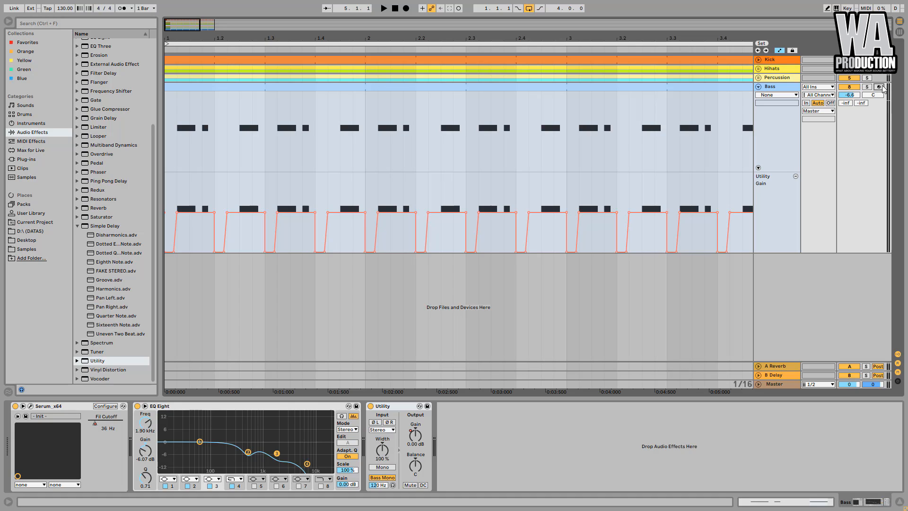
# Play the loop and raise the Bass track volume to -5.1 dB
pyautogui.press('space')
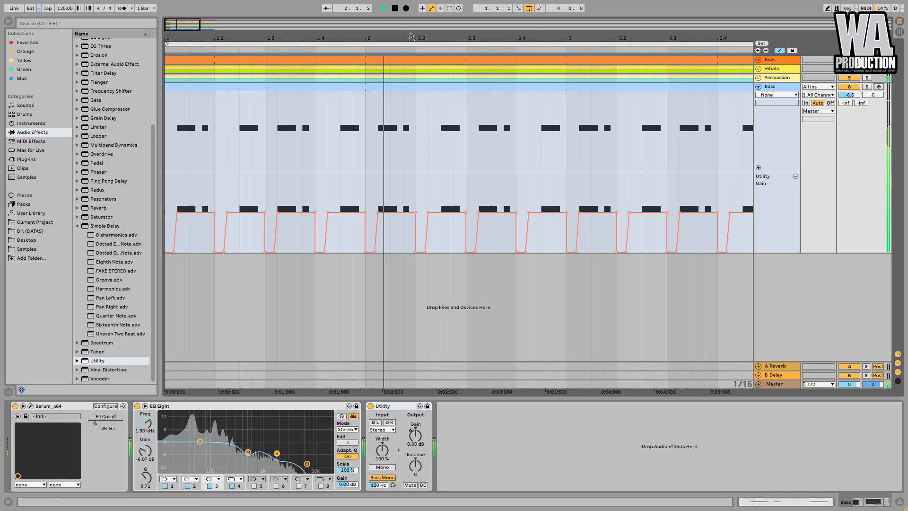
pyautogui.moveTo(411, 38); pyautogui.dragTo(411, 14)
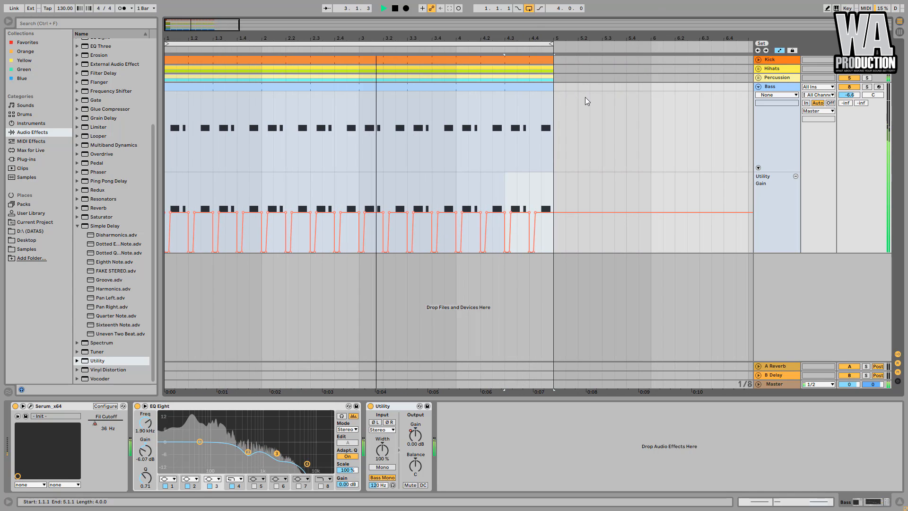
pyautogui.moveTo(853, 95); pyautogui.dragTo(853, 89)
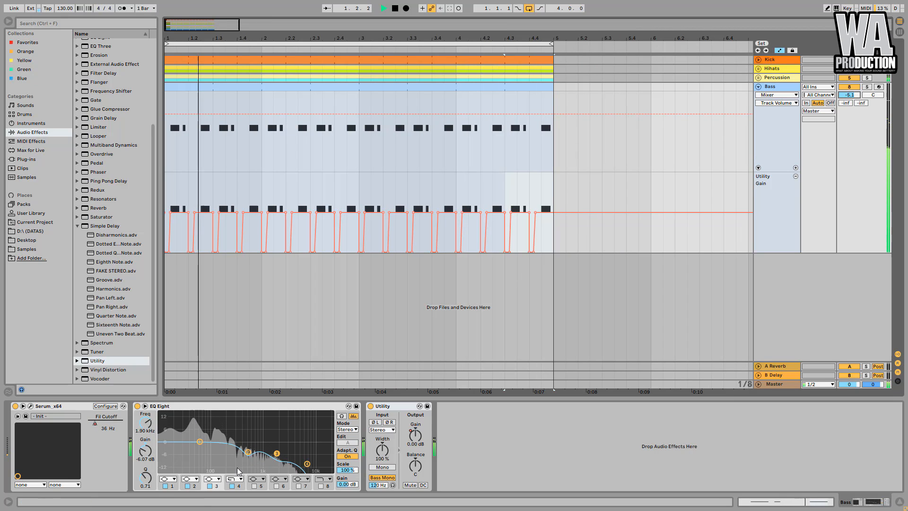
# In the Bass track's Serum, adjust oscillator B's warp to 1.92% and the filter cutoff to 46 Hz, then re-enable the overridden automation
pyautogui.click(31, 406)
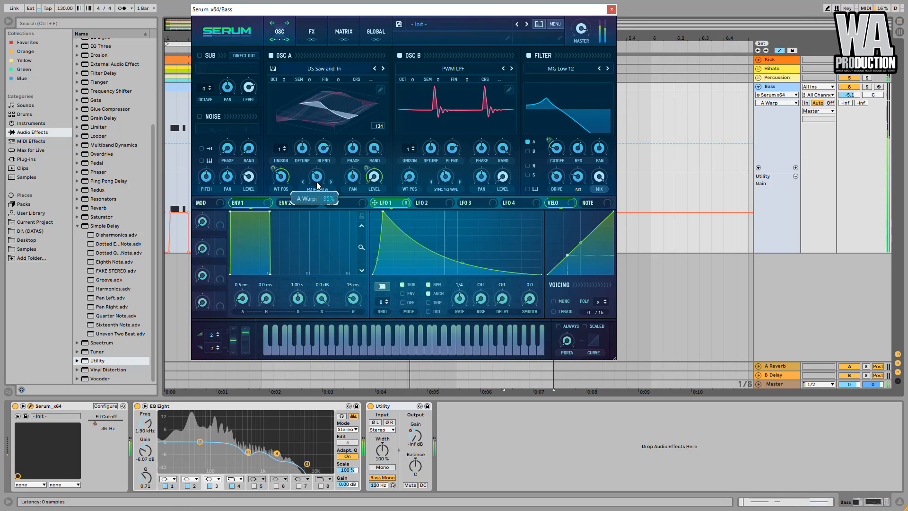
pyautogui.moveTo(446, 177); pyautogui.dragTo(445, 180)
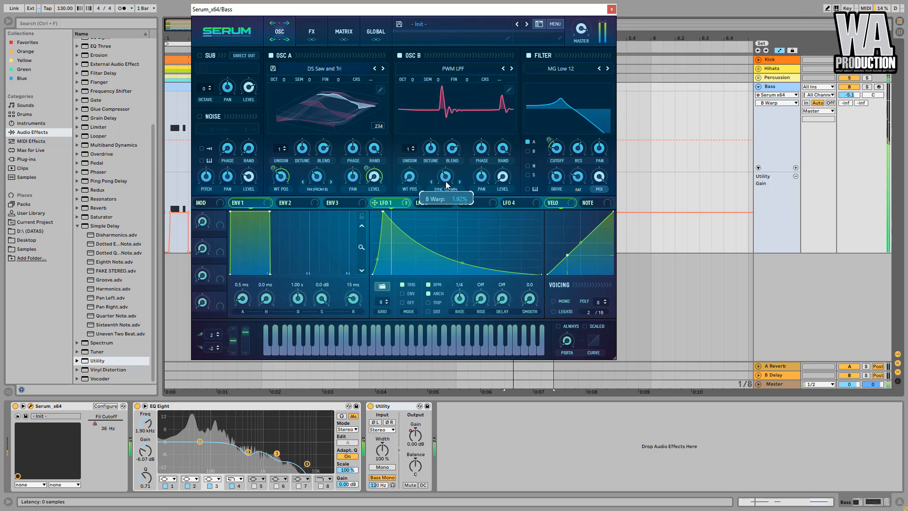
pyautogui.moveTo(558, 147); pyautogui.dragTo(561, 153)
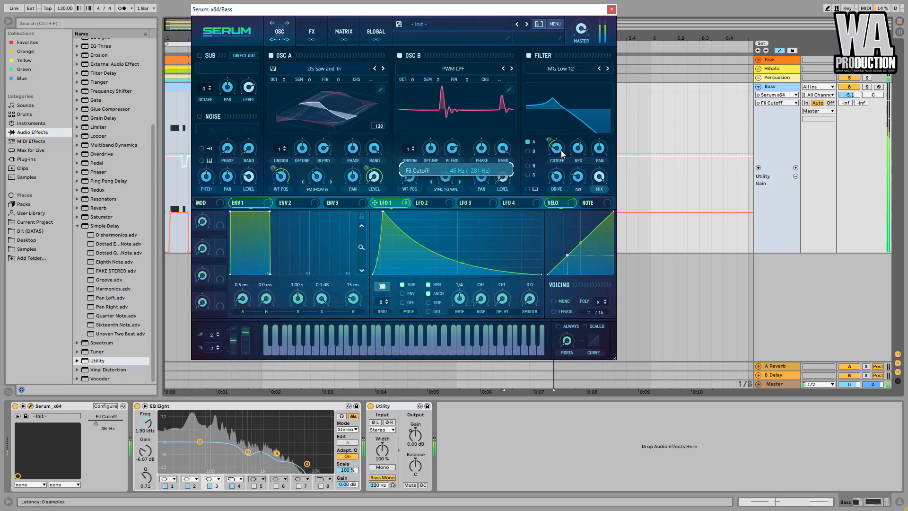
pyautogui.moveTo(549, 14); pyautogui.dragTo(532, 82)
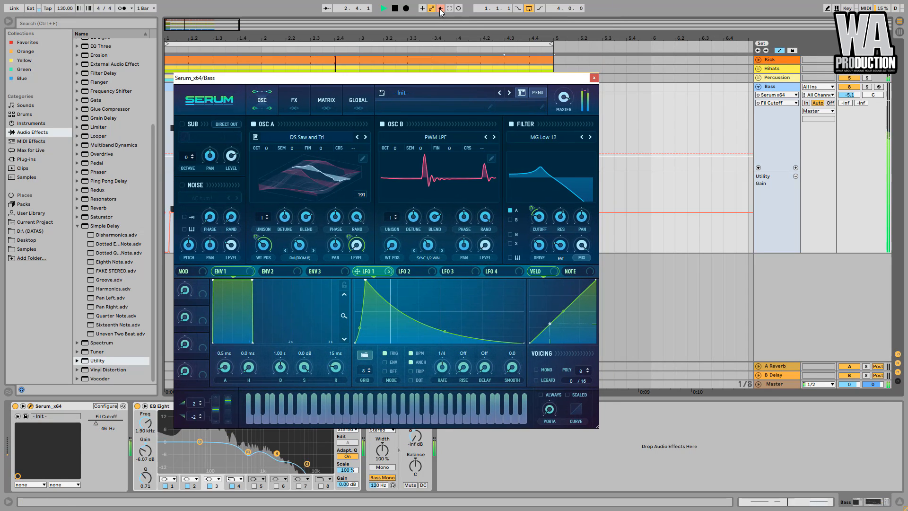
# Adjust Serum's effects with distortion drive at 57%, the phaser mix and the multiband compressor's low band at 146%, and close the plugin window
pyautogui.click(299, 98)
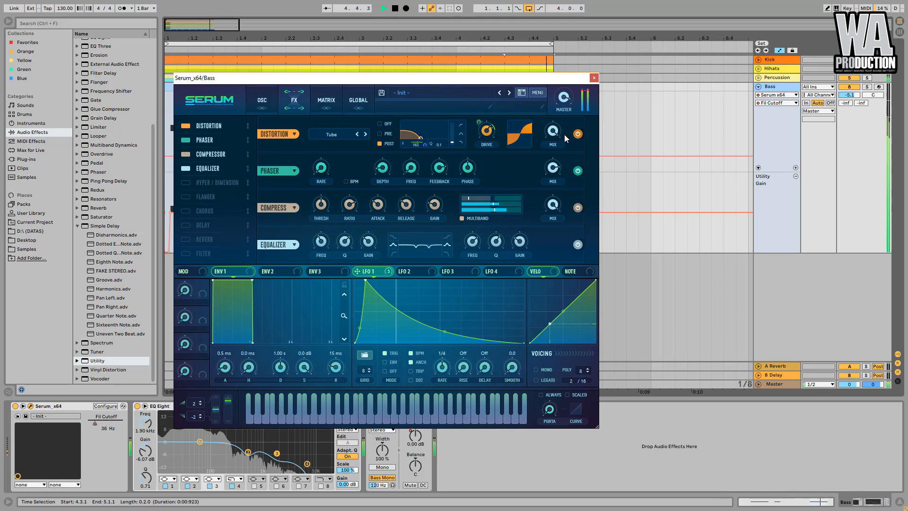
pyautogui.moveTo(486, 134); pyautogui.dragTo(487, 145)
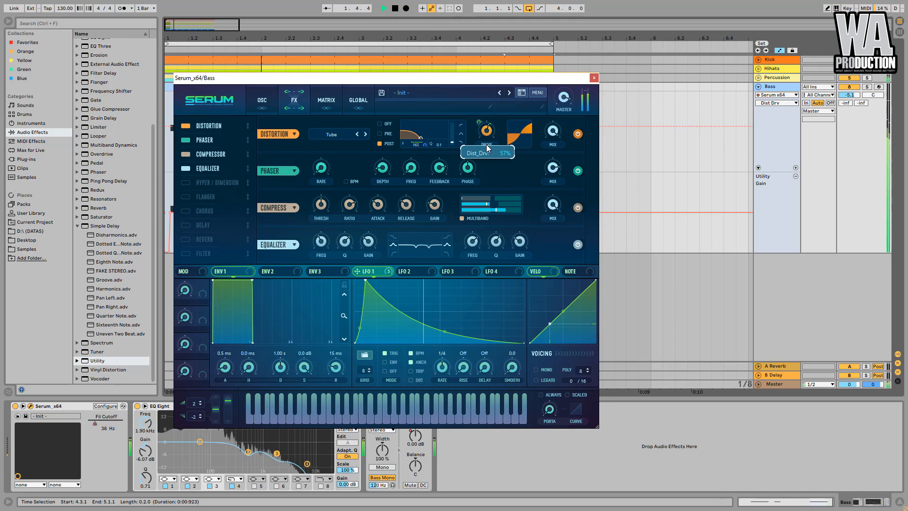
pyautogui.moveTo(481, 120)
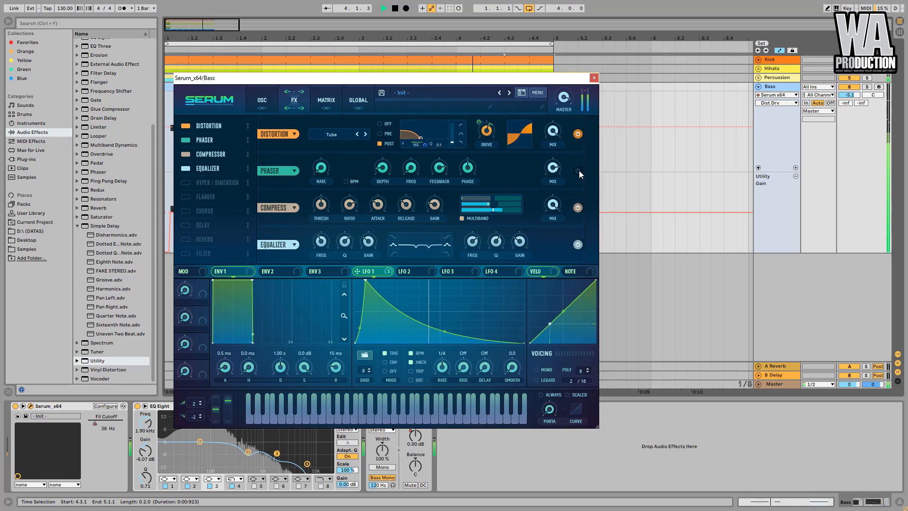
pyautogui.click(553, 167)
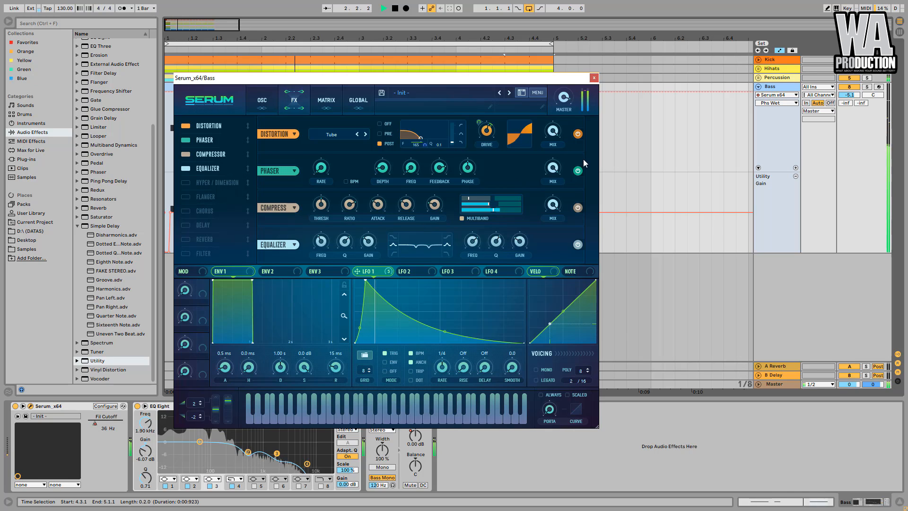
pyautogui.moveTo(508, 211); pyautogui.dragTo(518, 215)
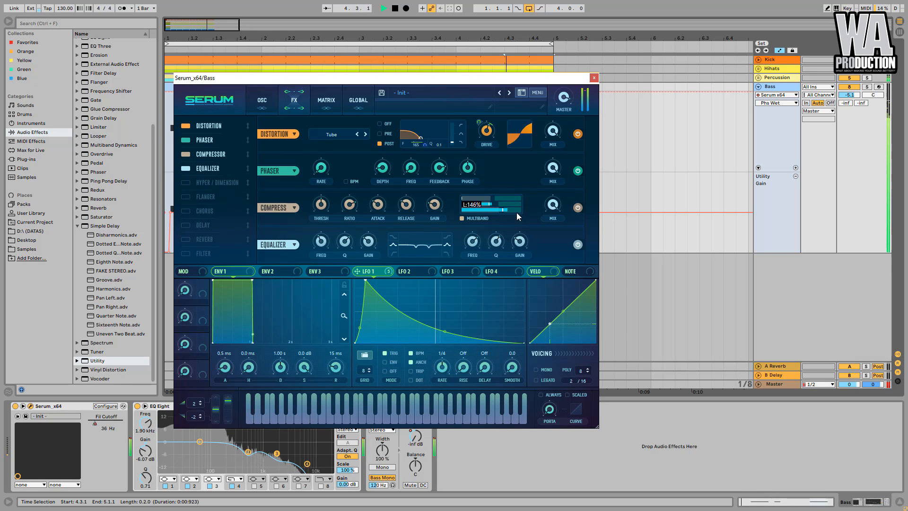
pyautogui.click(594, 77)
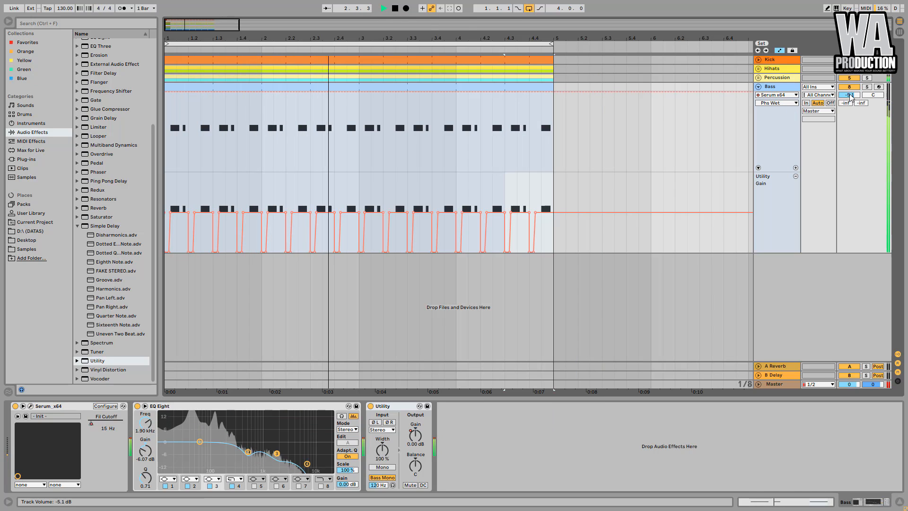
# Lower the Bass track volume to -8.0 dB and stop playback
pyautogui.moveTo(849, 96); pyautogui.dragTo(849, 106)
pyautogui.click(397, 10)
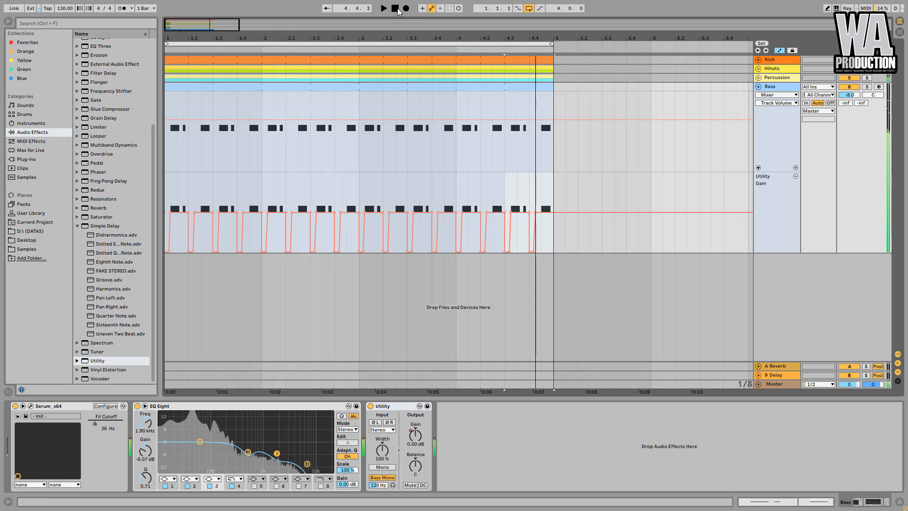